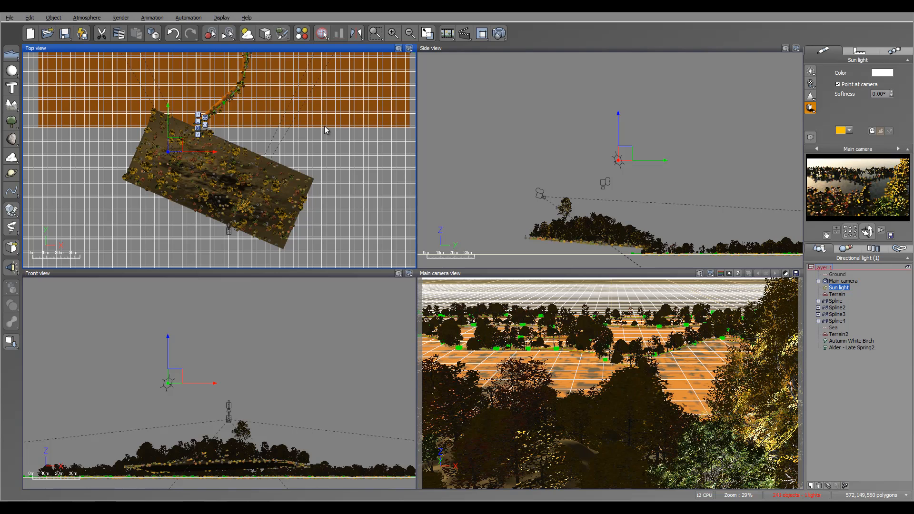
Reposition the sun light in the top view and lower it in the side view
mouse_move(324, 126)
mouse_down()
mouse_move(316, 135)
mouse_move(336, 113)
mouse_up()
drag(628, 153, 636, 167)
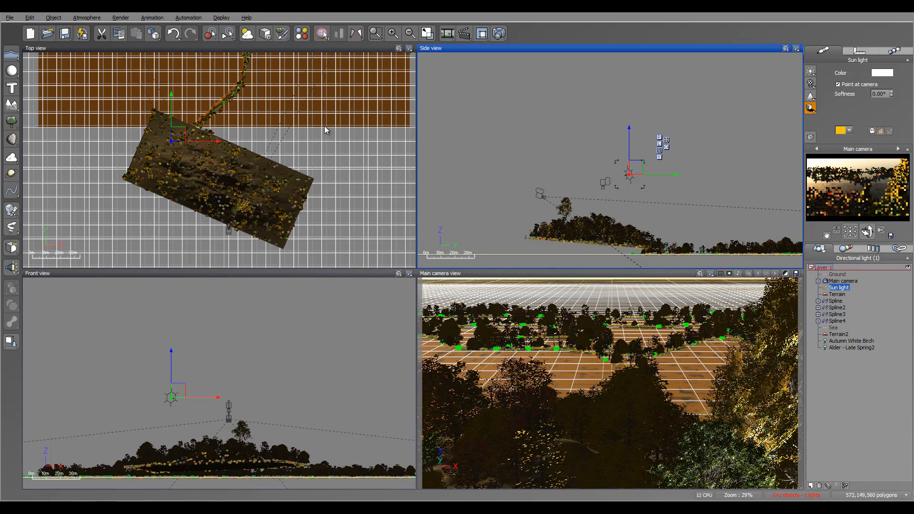
click(324, 126)
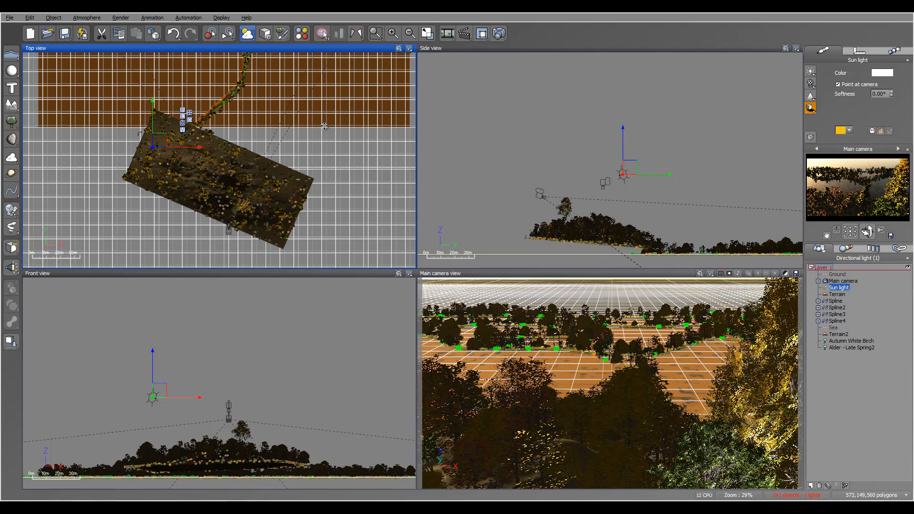
Open the Atmosphere Editor and display its light settings
key(alt+a)
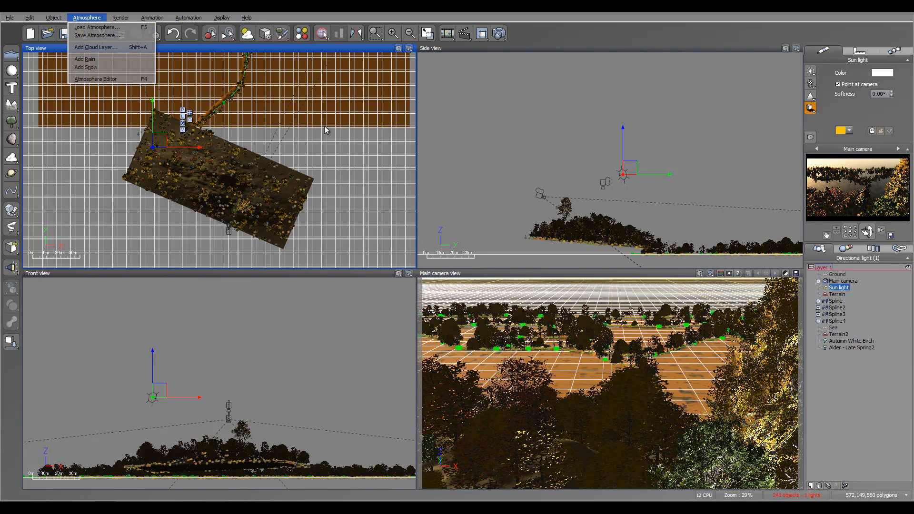
key(Down)
key(Down)
key(Down)
key(Return)
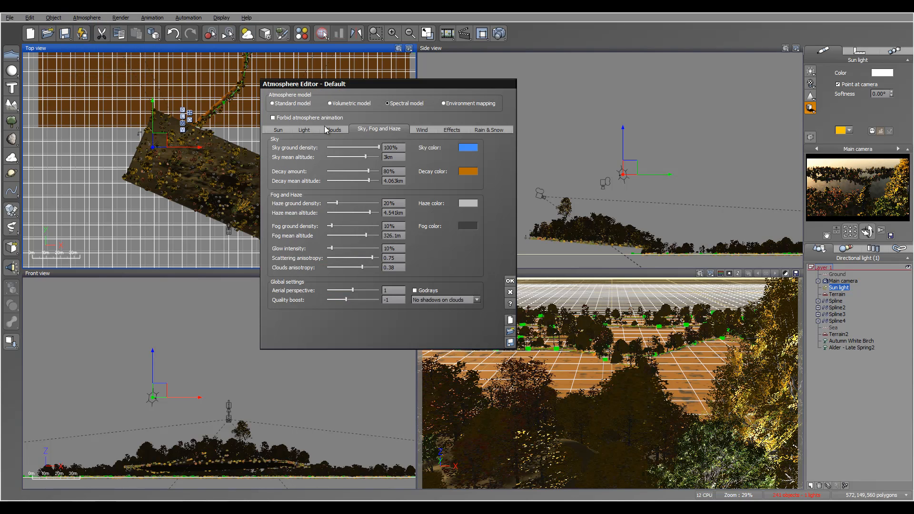
click(323, 127)
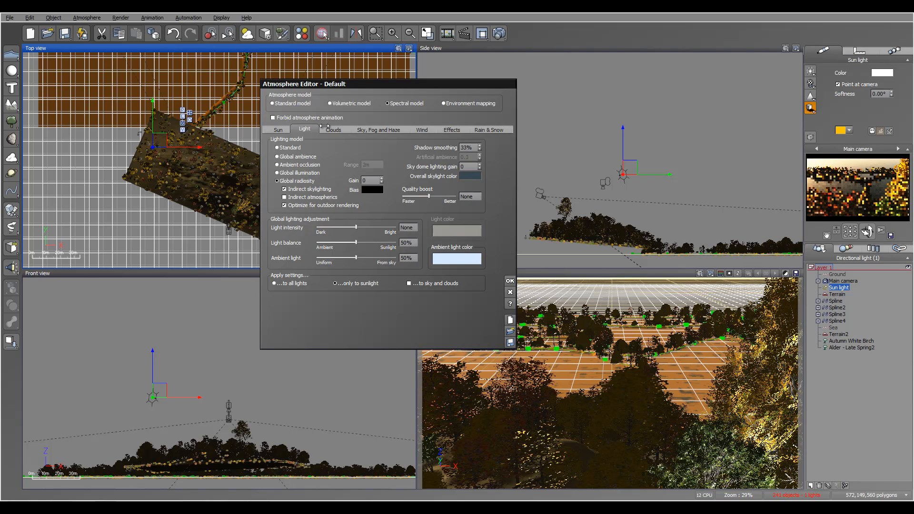
Change the ambient light color to a darker, muted blue and set the light balance to 63%
right_click(449, 259)
click(466, 264)
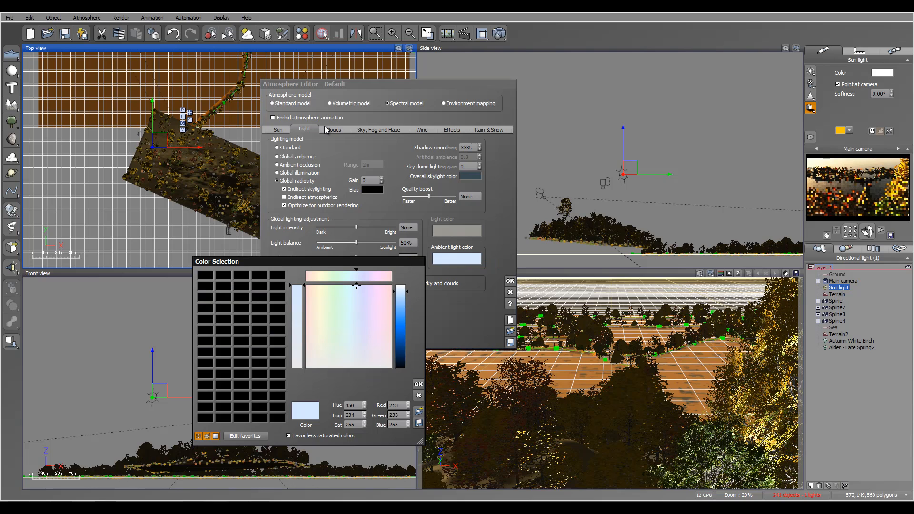
drag(356, 284, 354, 356)
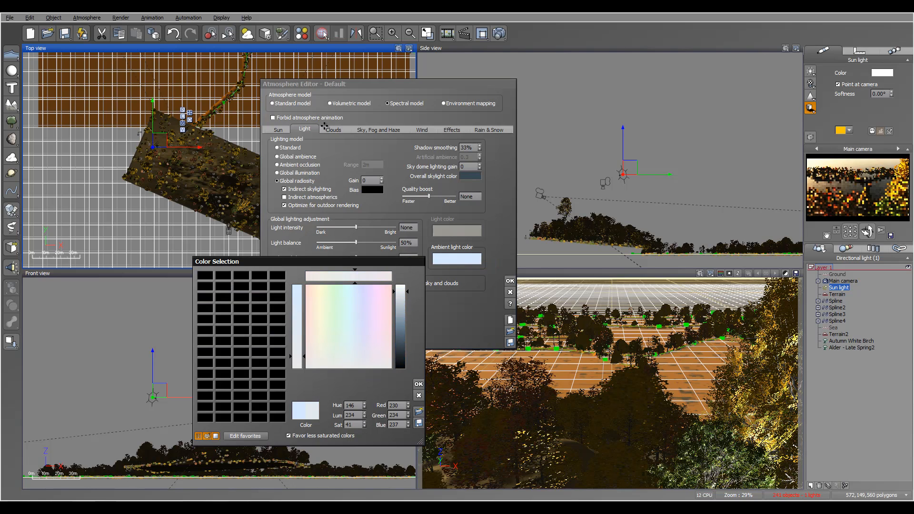
drag(407, 291, 407, 326)
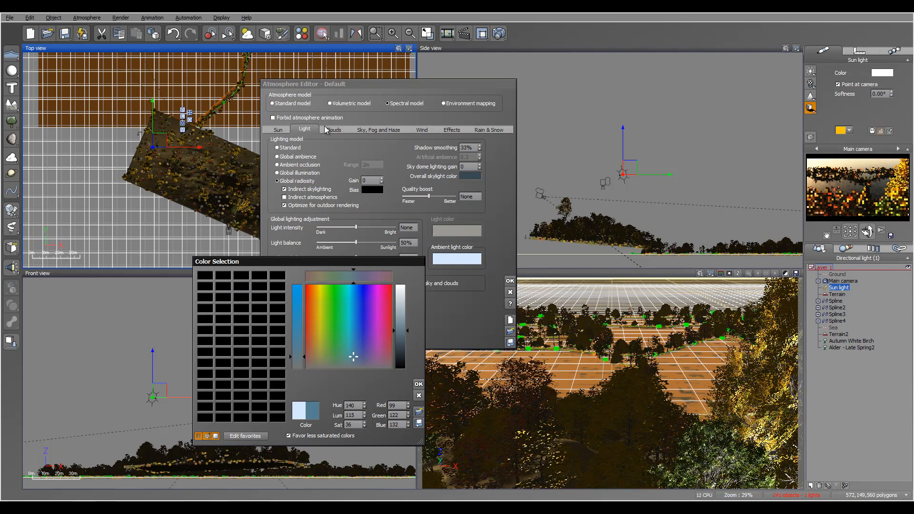
click(418, 384)
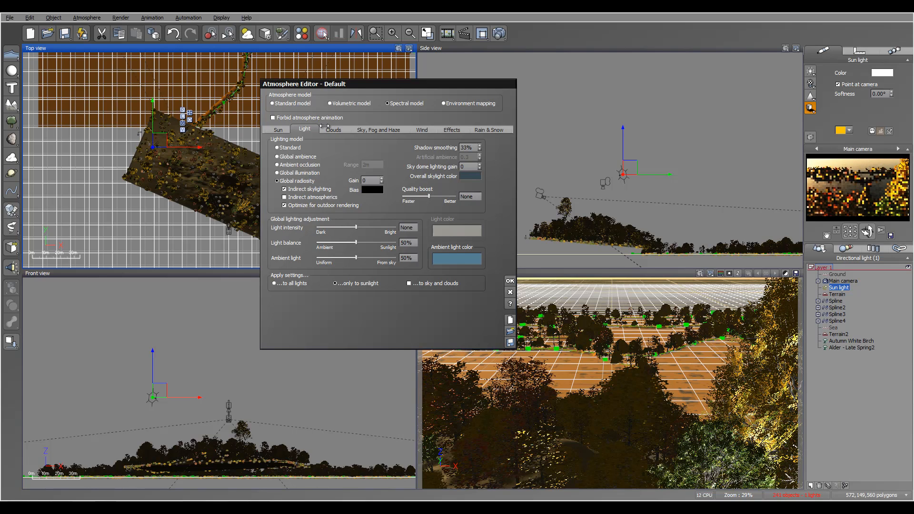
drag(356, 242, 342, 242)
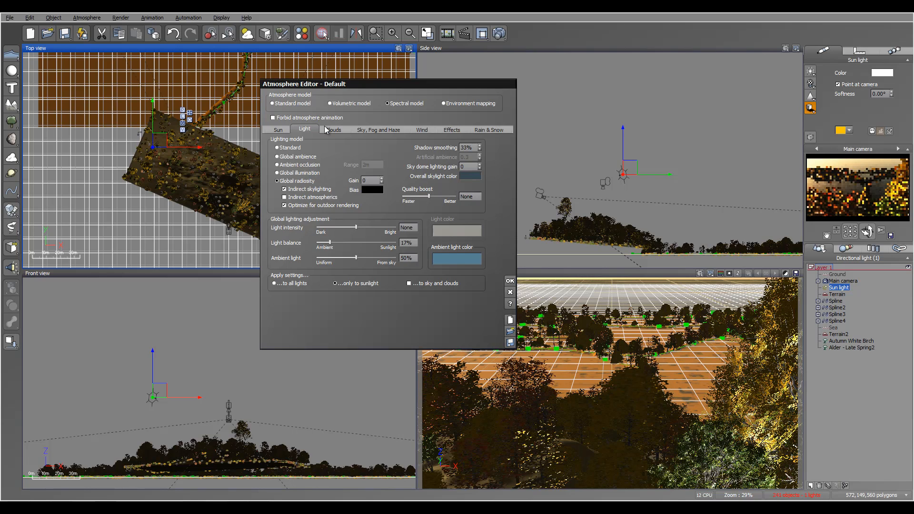
drag(330, 243, 366, 242)
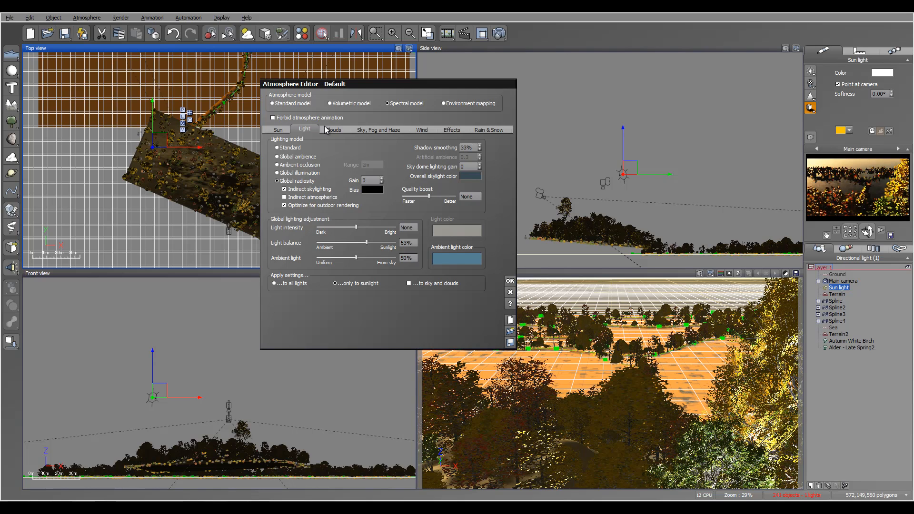
Darken the atmosphere's sky color to a deep blue and set the decay amount to 65%
click(379, 130)
right_click(469, 149)
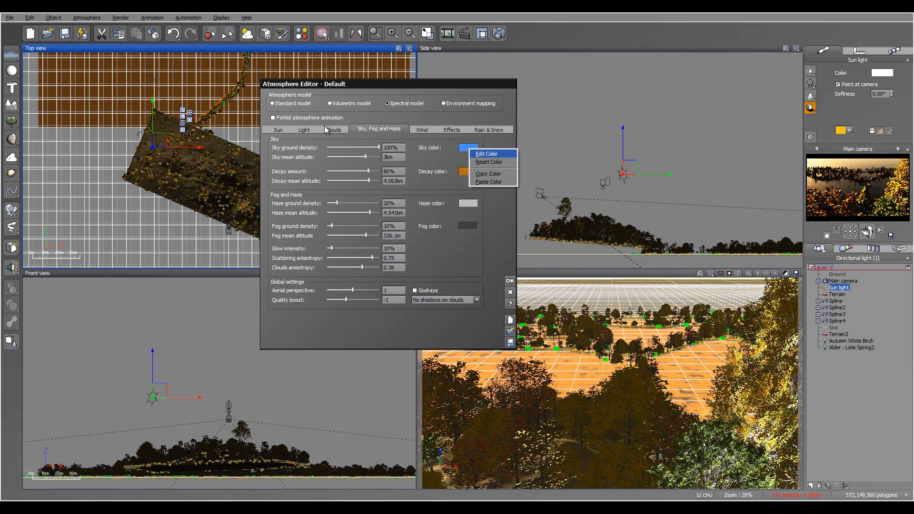
click(486, 154)
drag(400, 315, 401, 341)
click(419, 384)
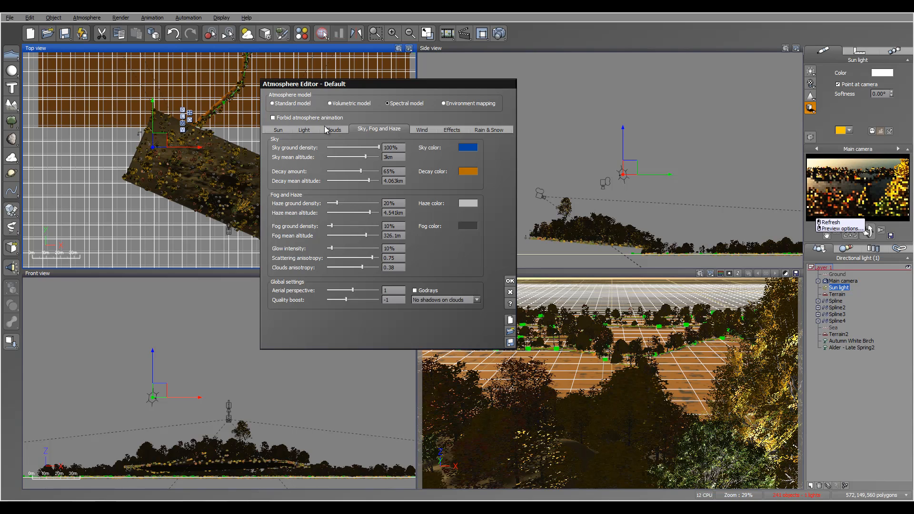
Set the aerial perspective to 10 and the fog to 82% ground density with a 117.1 m mean altitude
drag(353, 290, 380, 290)
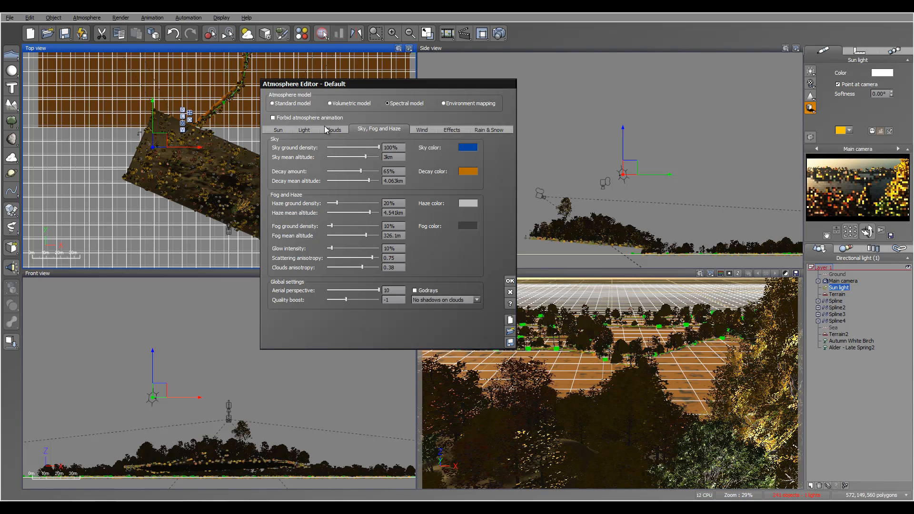
mouse_move(346, 226)
mouse_down()
mouse_move(363, 226)
mouse_move(355, 235)
mouse_up()
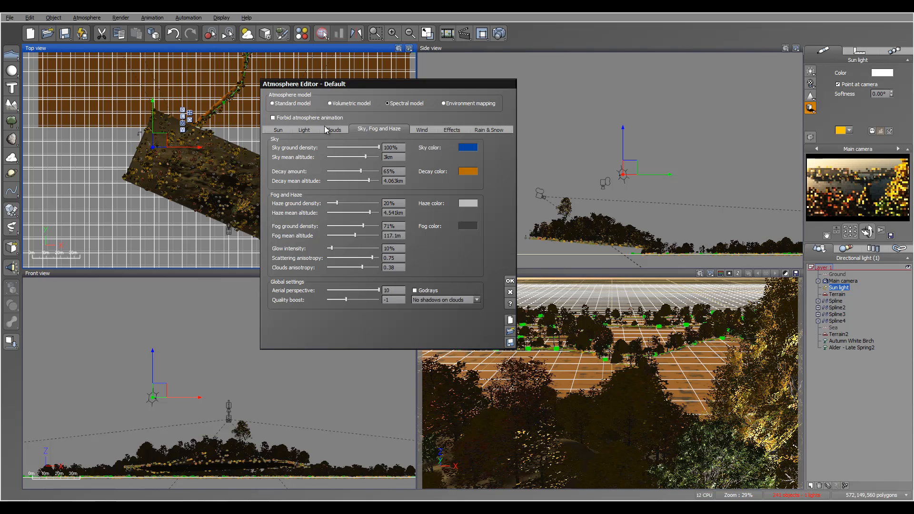
drag(362, 226, 366, 225)
drag(324, 127, 327, 130)
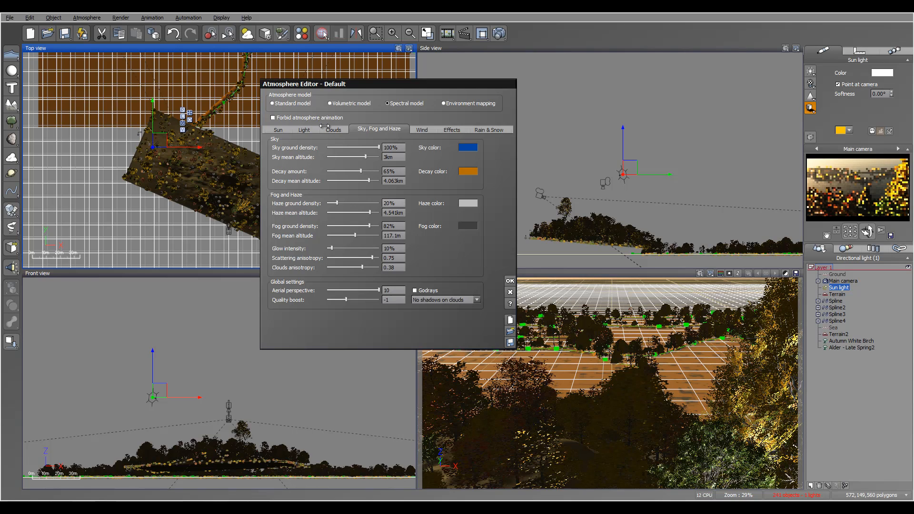
Set the haze ground density to 26%, the glow intensity to 21% and the scattering anisotropy to 0.6
drag(337, 203, 340, 203)
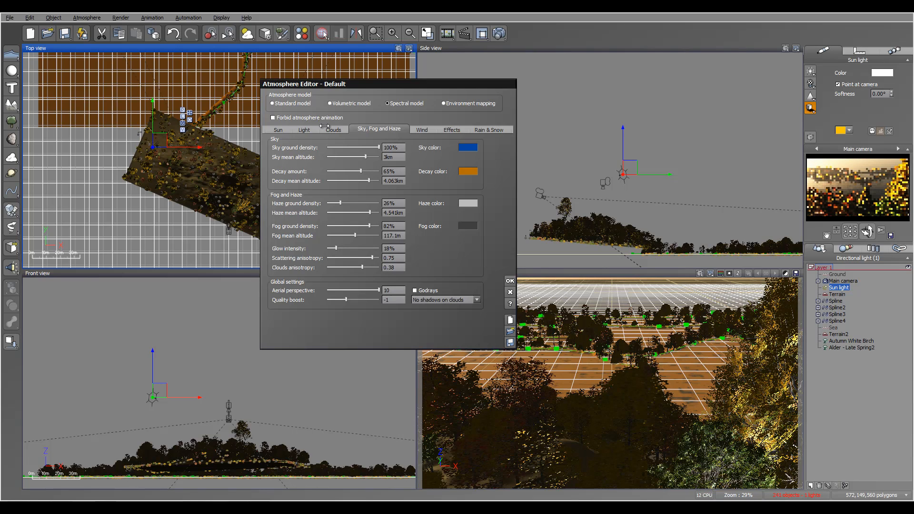
drag(367, 258, 367, 258)
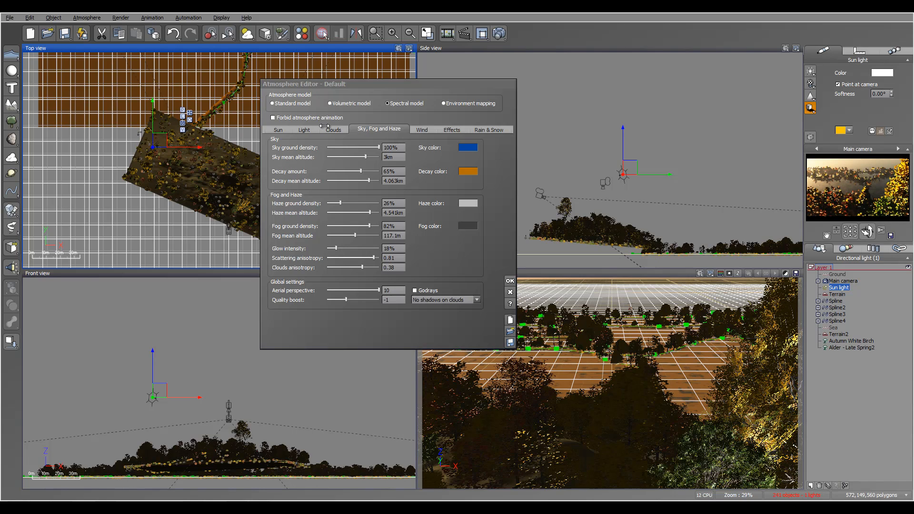
drag(373, 257, 370, 257)
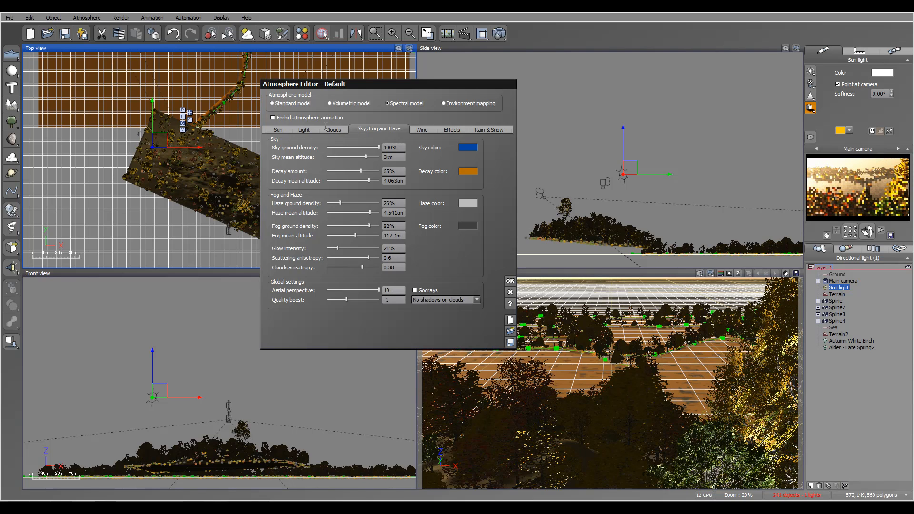
Set the atmosphere's aerial perspective to 20
click(394, 291)
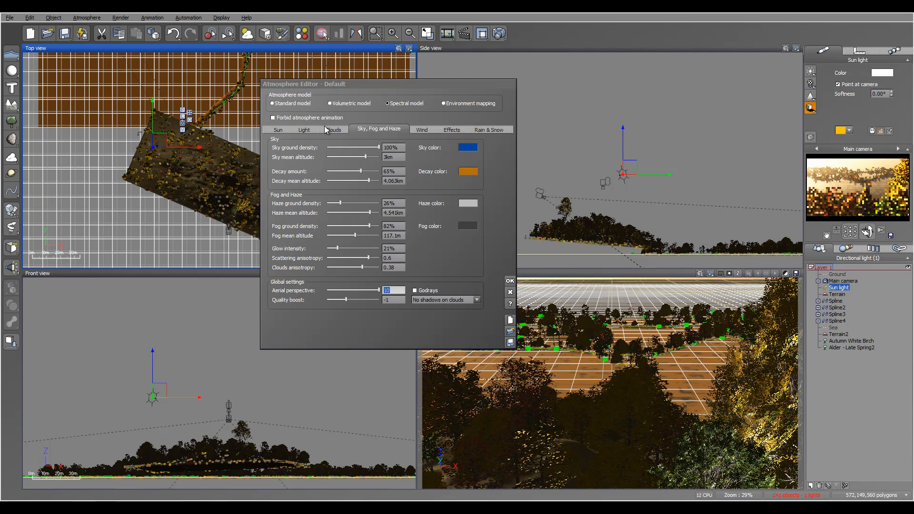
text(1.92)
key(Return)
drag(360, 290, 379, 289)
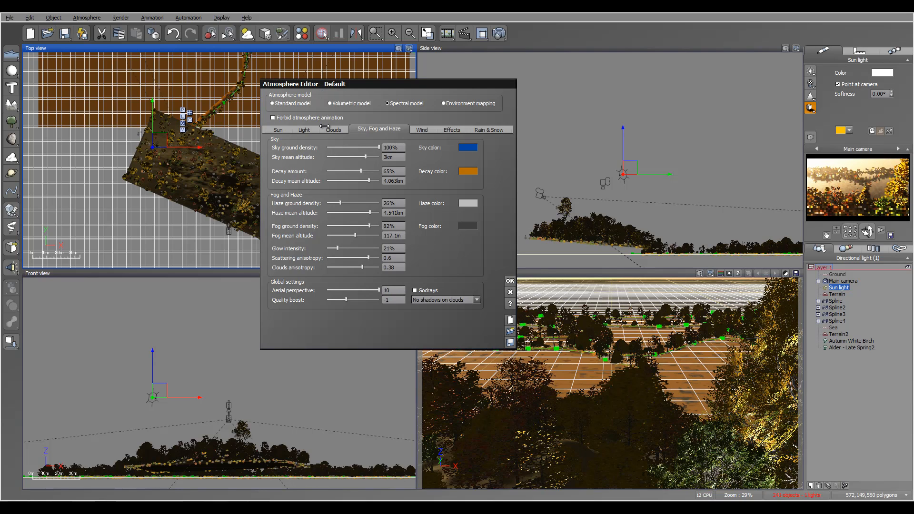
click(394, 290)
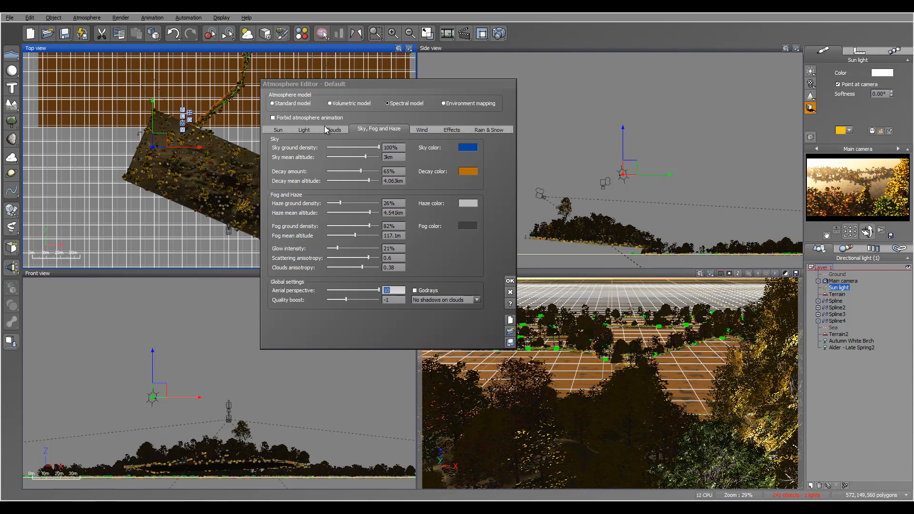
text(20)
key(Return)
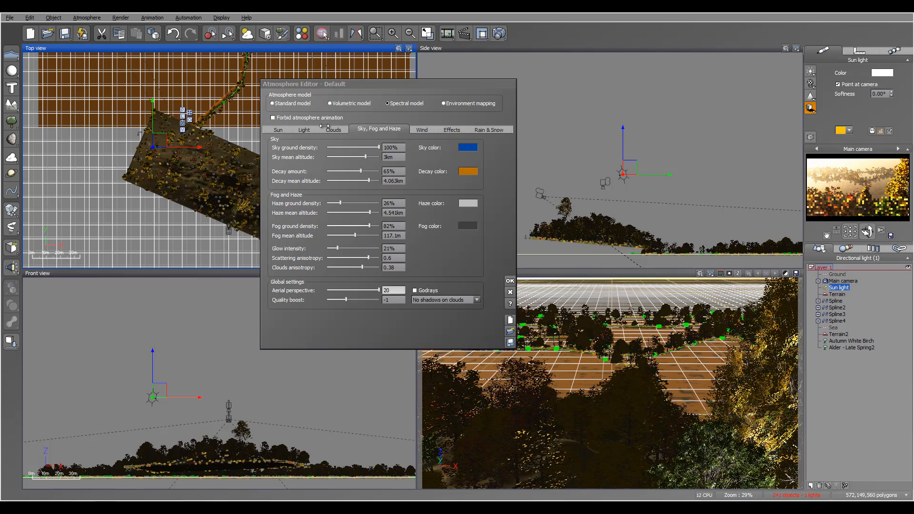
Set the fog mean altitude to 140.5 m, the haze ground density to 42% and the decay amount to 61%
drag(355, 236, 356, 235)
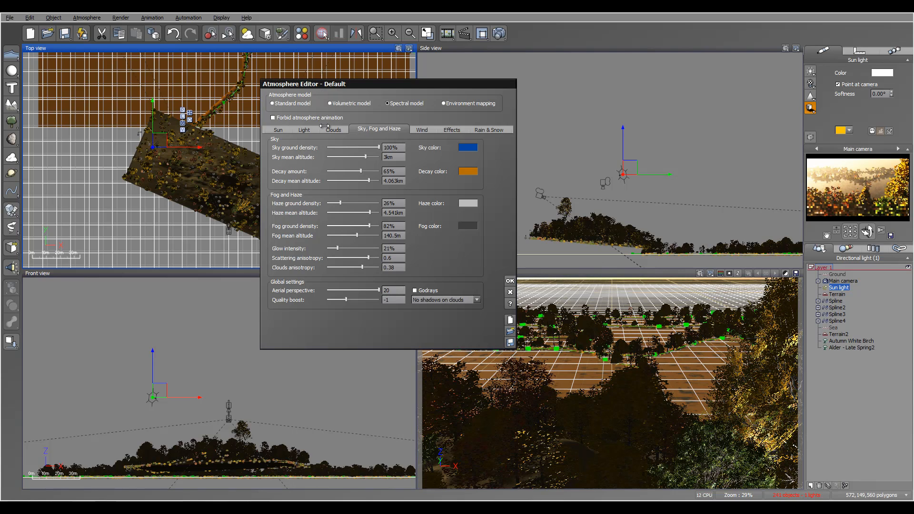
drag(340, 203, 347, 203)
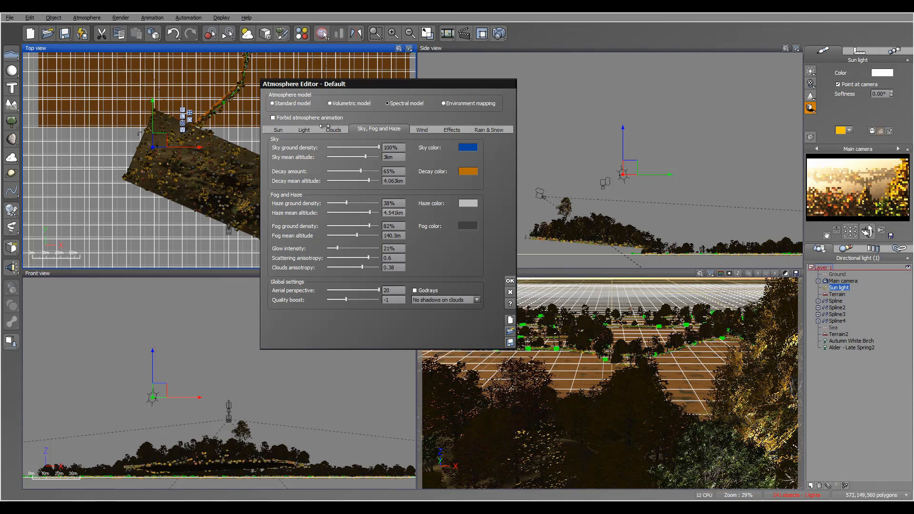
drag(346, 203, 347, 202)
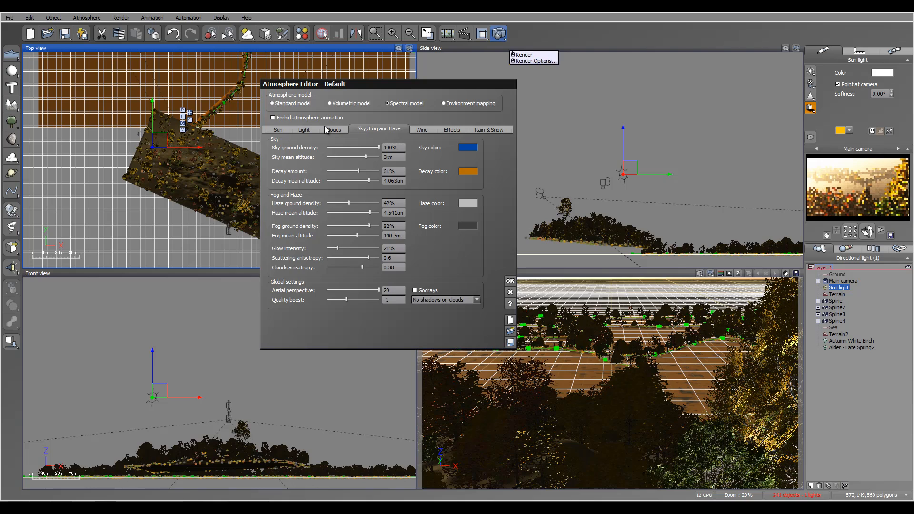
Render the main camera view to check the foggy atmosphere, and dismiss the finished render
key(ctrl+F9)
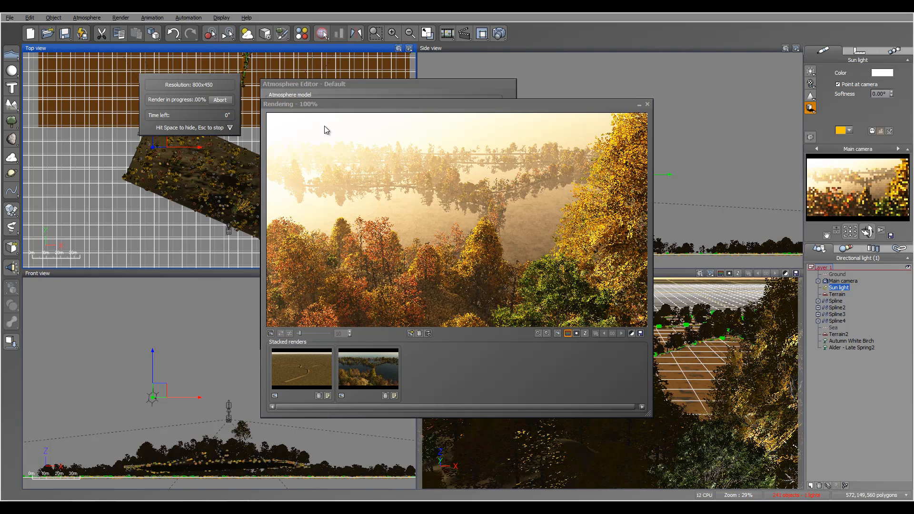
key(Return)
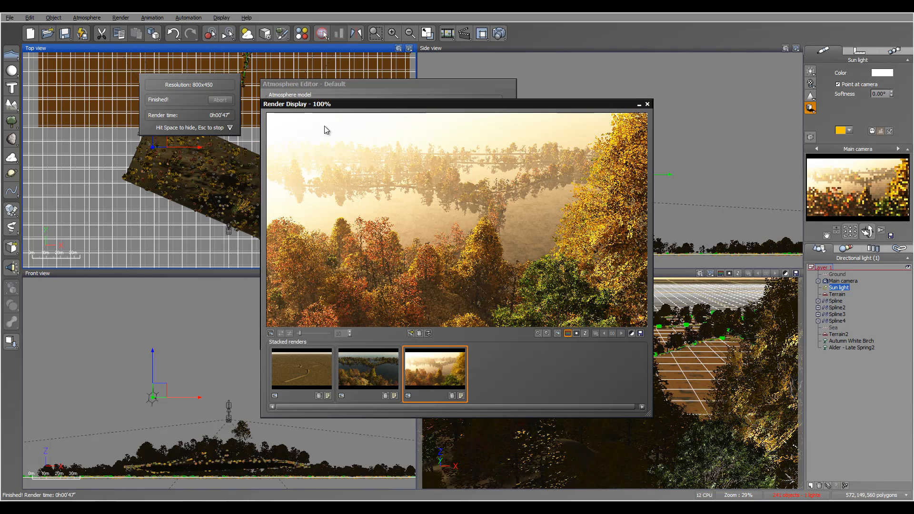
key(space)
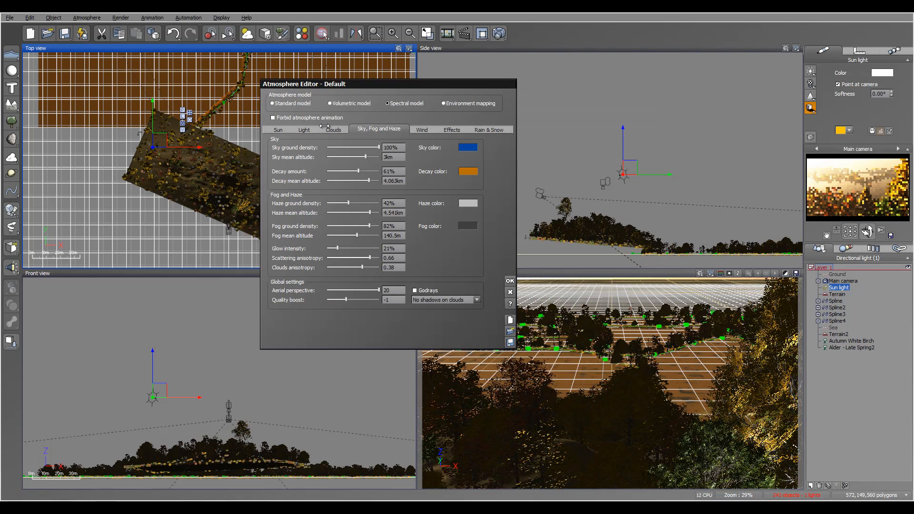
Raise the scattering anisotropy to 0.91 and reduce the light balance to 41%
drag(369, 258, 374, 257)
click(324, 129)
drag(366, 243, 348, 242)
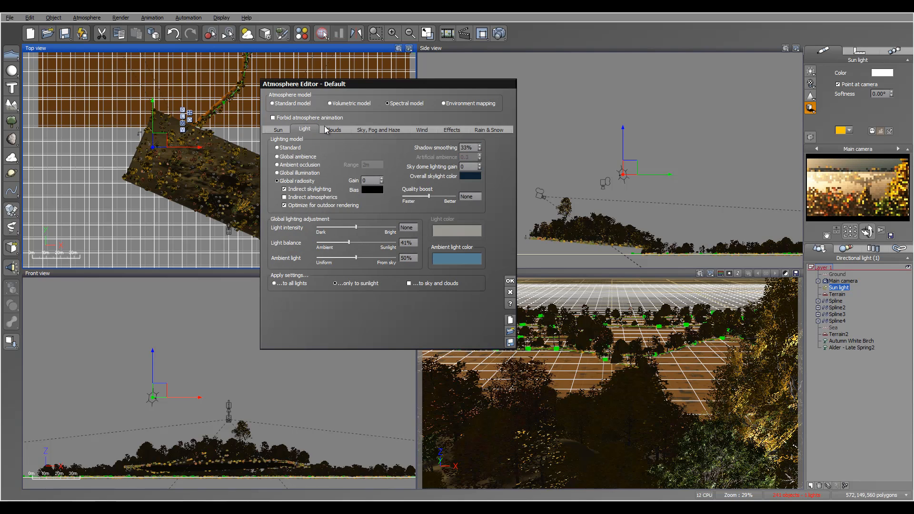
click(378, 130)
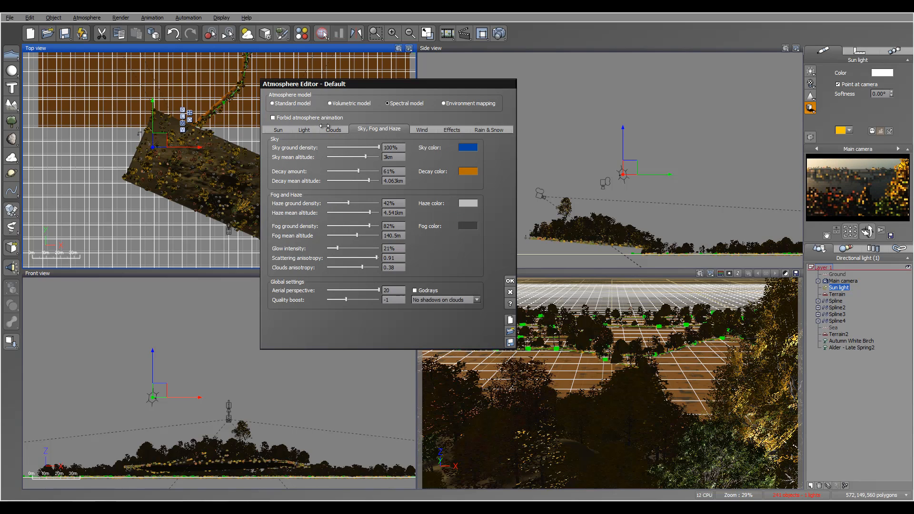
click(304, 128)
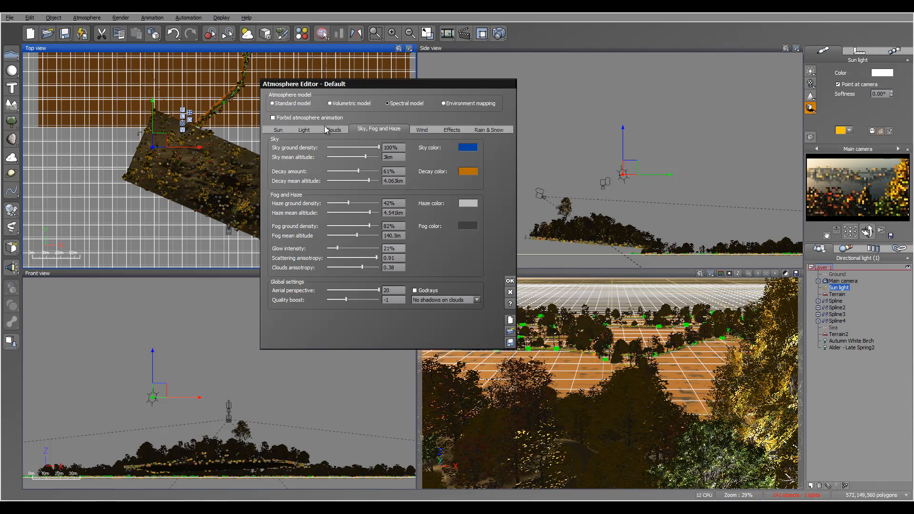
Set haze ground density to 25%, fog ground density to 88%, fog mean altitude to 147 m, scattering anisotropy to 0.87 and light balance to 33%
mouse_move(349, 203)
mouse_down()
mouse_move(373, 226)
mouse_move(360, 235)
mouse_up()
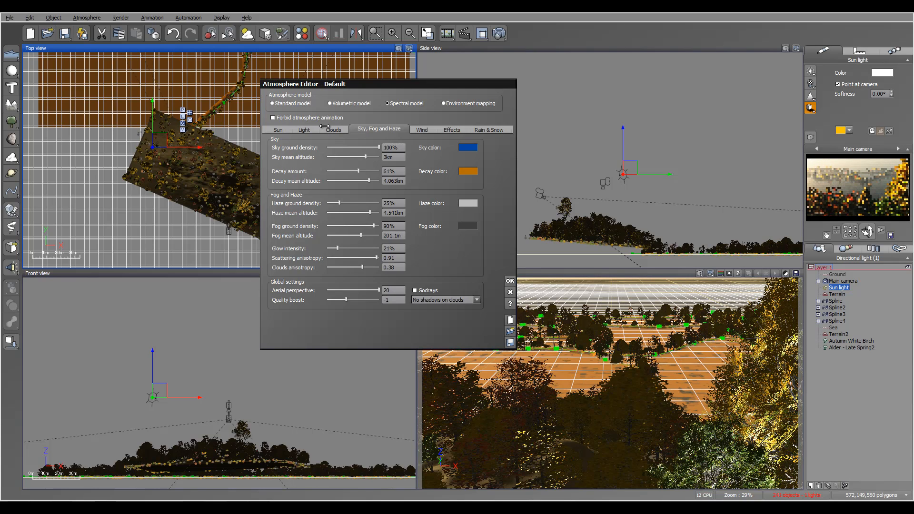
drag(361, 235, 358, 235)
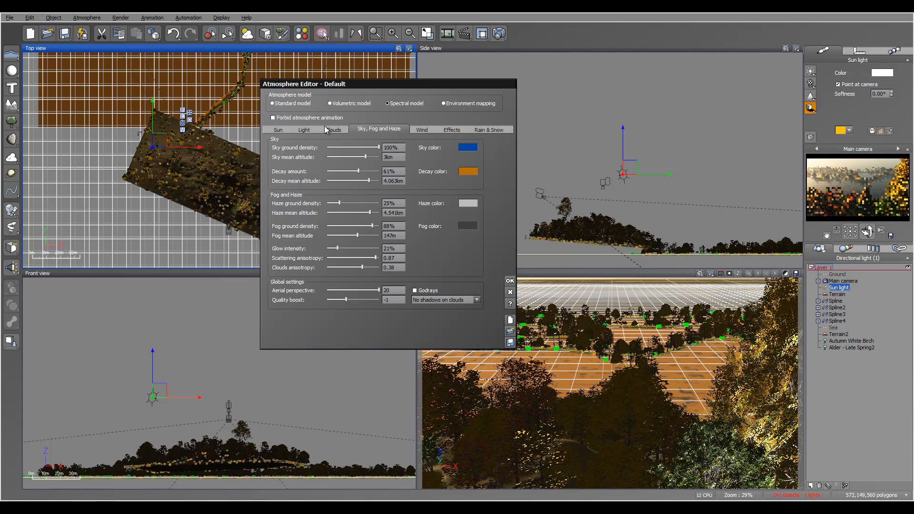
click(323, 129)
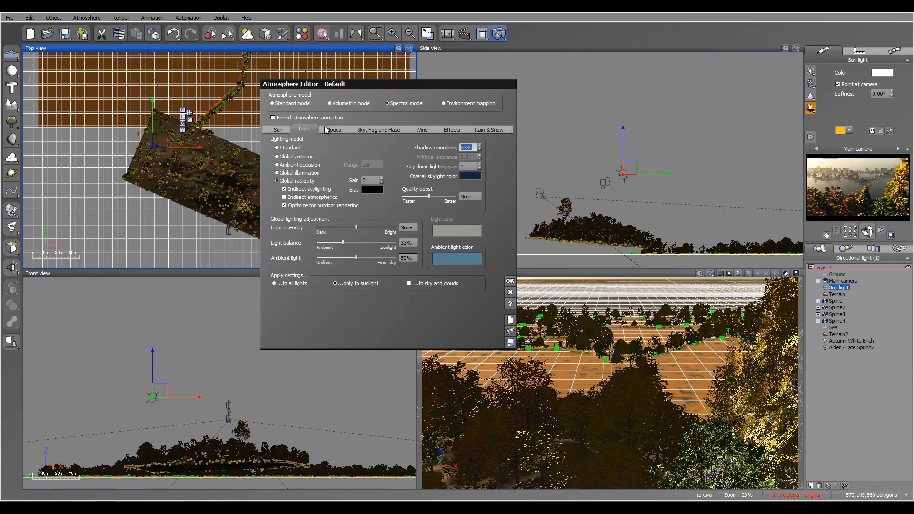
Render the main camera view, compare the new render with the earlier stacked renders, and dismiss the render display
click(499, 34)
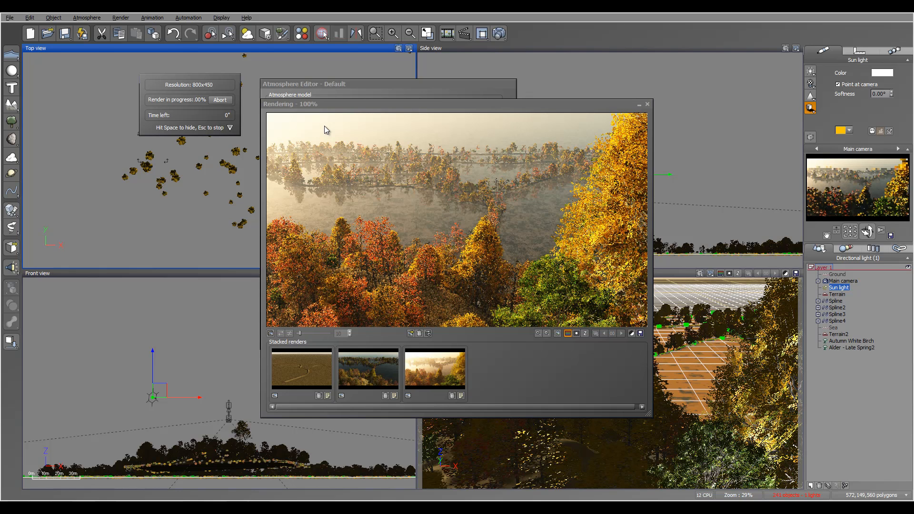
key(Escape)
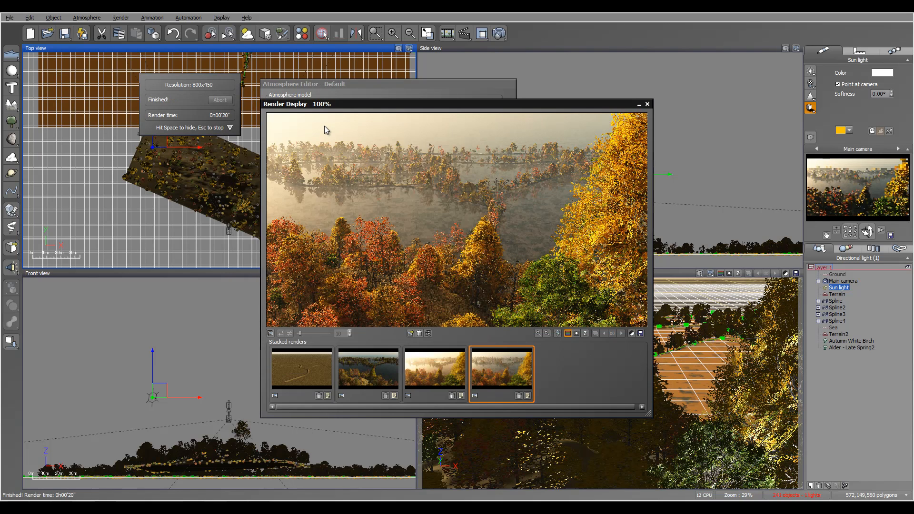
key(Left)
key(Right)
key(Left)
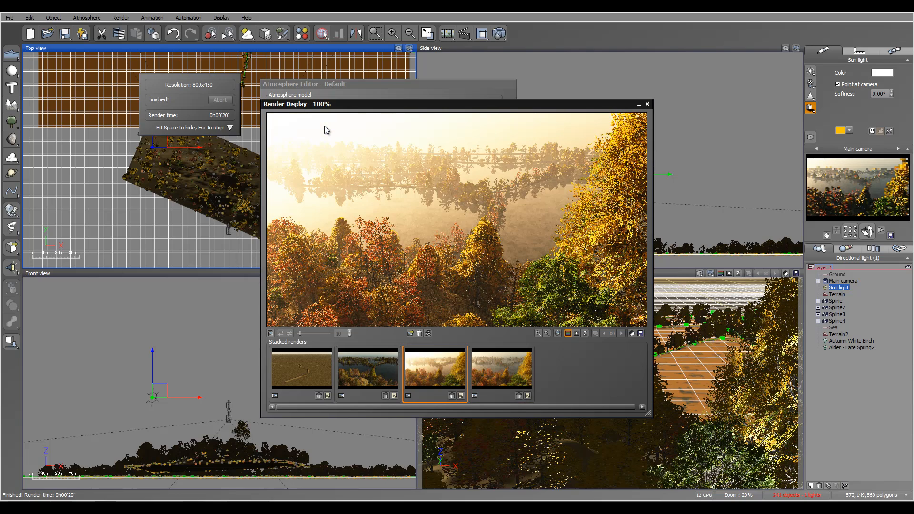
key(Right)
key(Left)
key(Left)
key(Right)
key(Right)
key(Left)
key(Right)
key(Left)
key(Right)
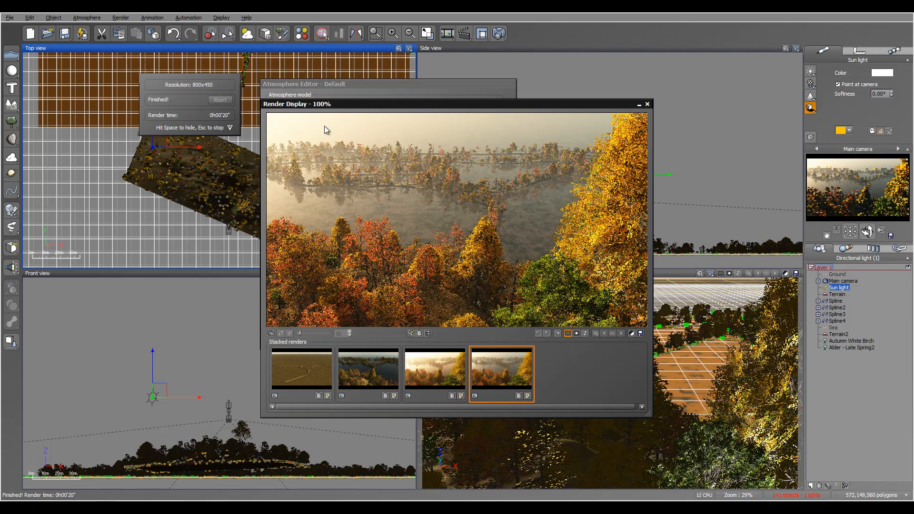
key(Left)
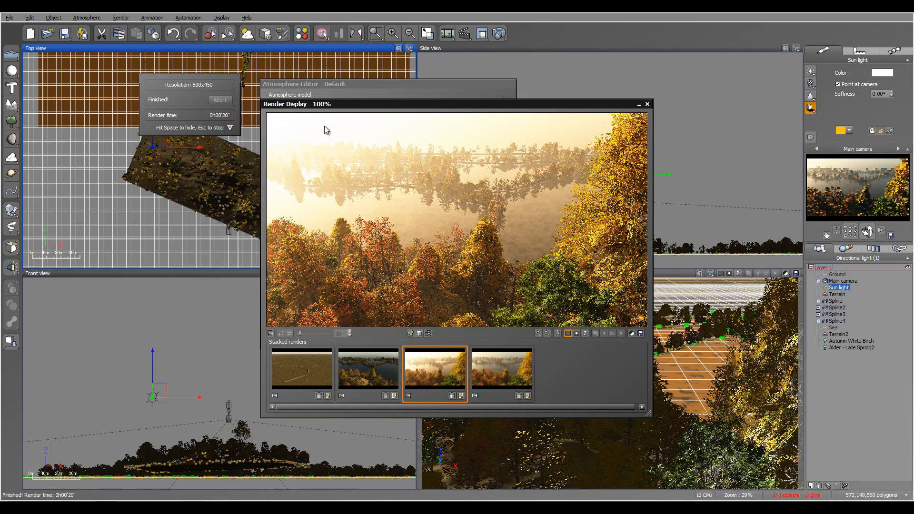
key(Right)
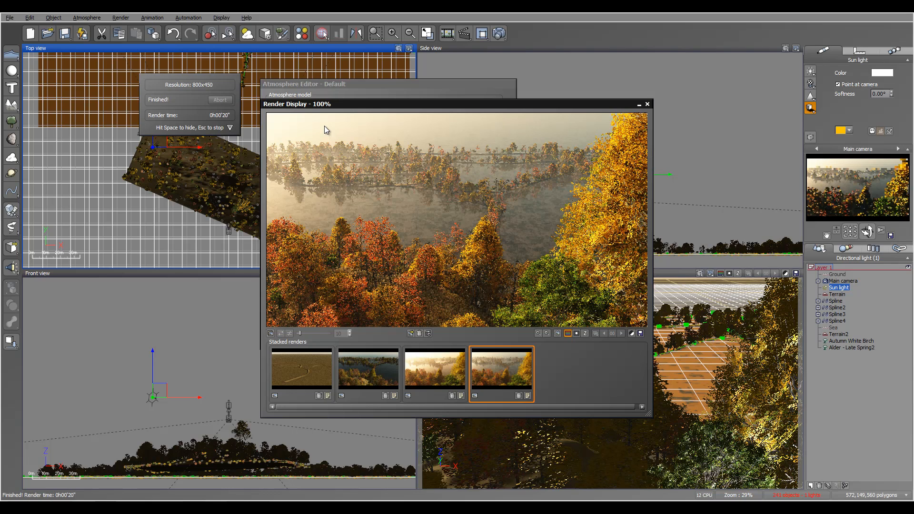
key(space)
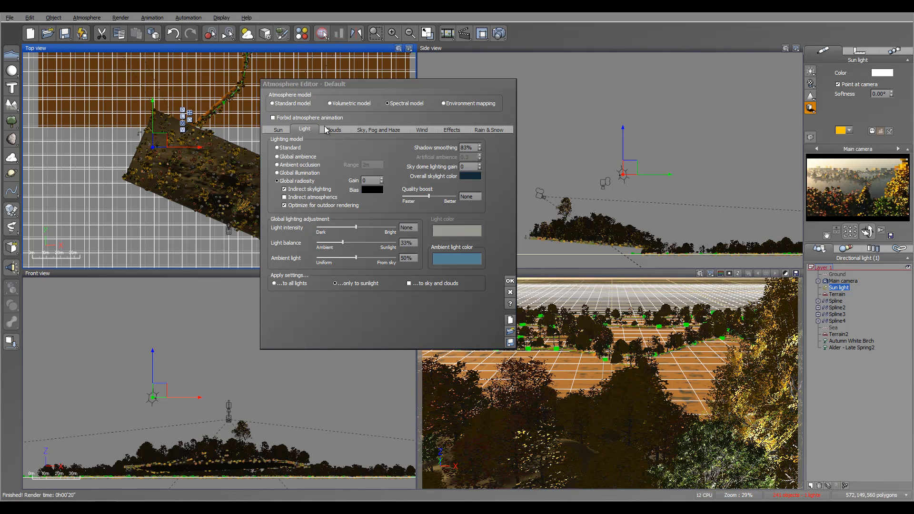
Add a Dark Cumulus cloud layer to the atmosphere
click(326, 130)
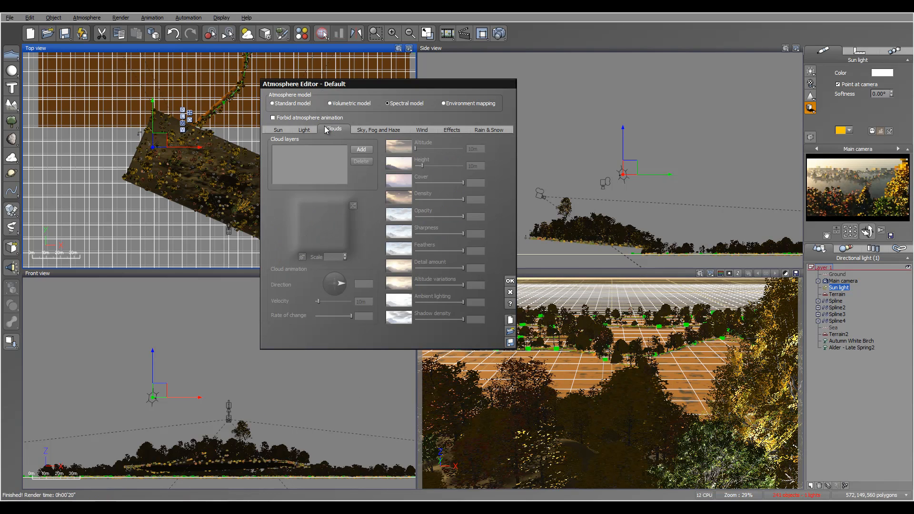
click(361, 149)
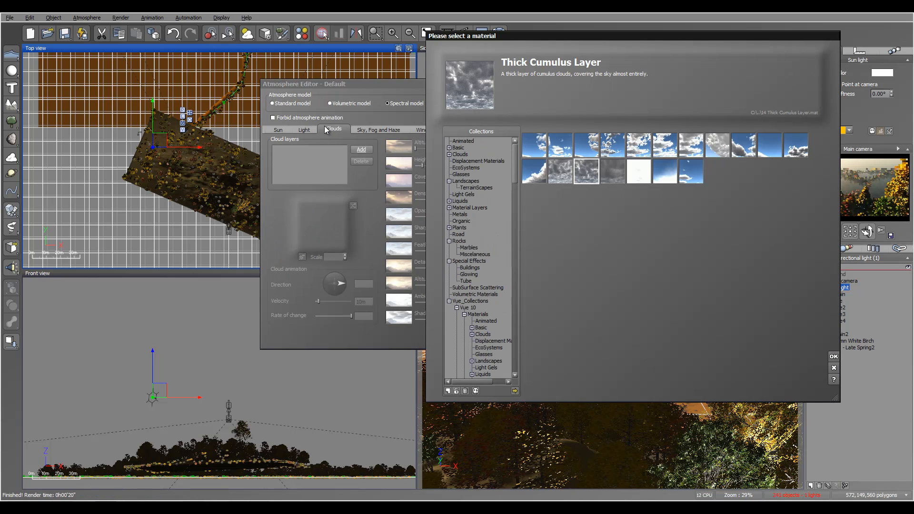
click(743, 145)
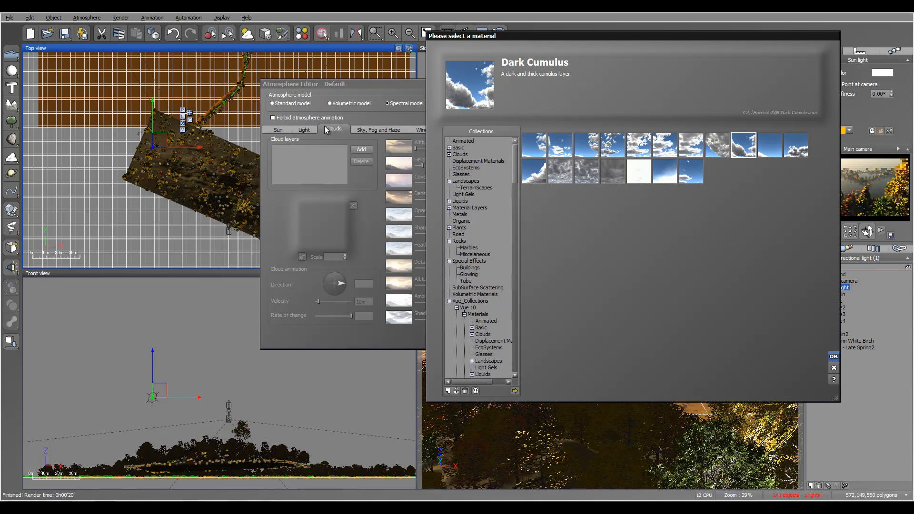
click(833, 357)
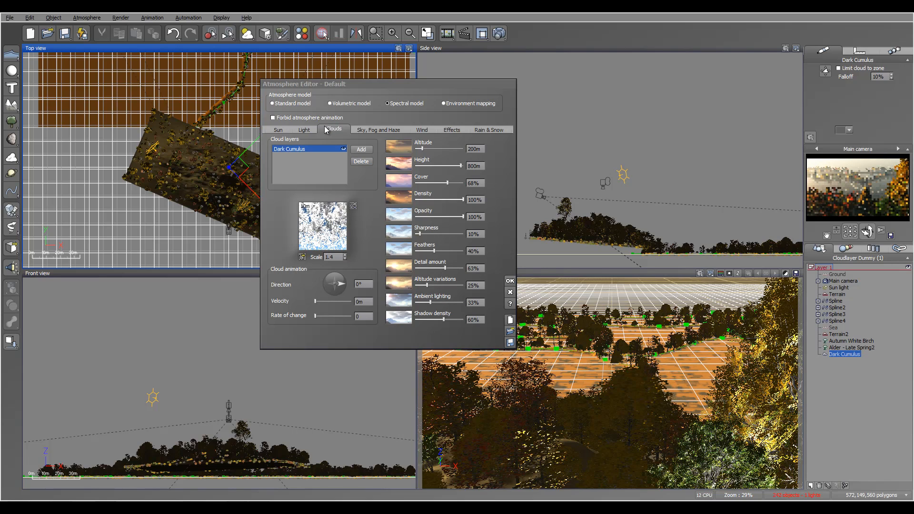
Set the Dark Cumulus layer's cover to 59%, feathers to 45%, altitude variations to 100%, ambient lighting to 15% and density to 37%
drag(447, 182, 443, 183)
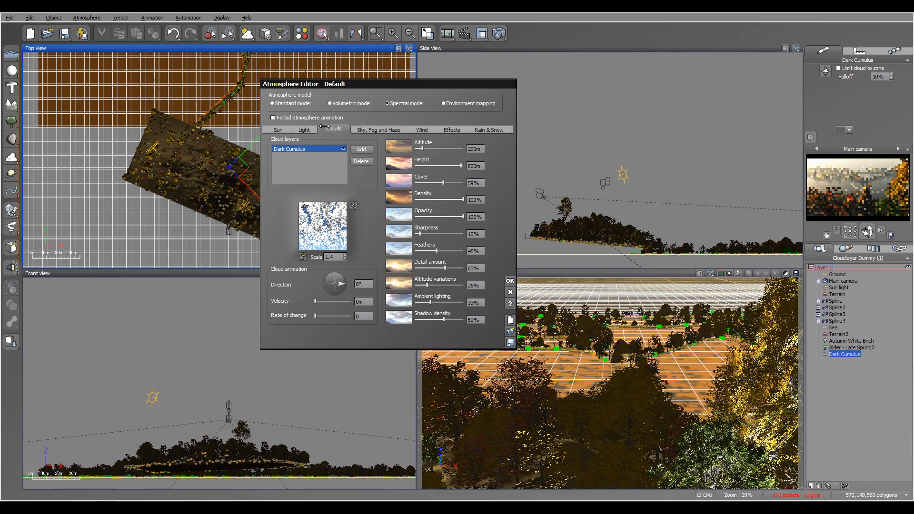
drag(434, 251, 436, 251)
mouse_move(427, 285)
mouse_down()
mouse_move(463, 285)
mouse_move(421, 302)
mouse_up()
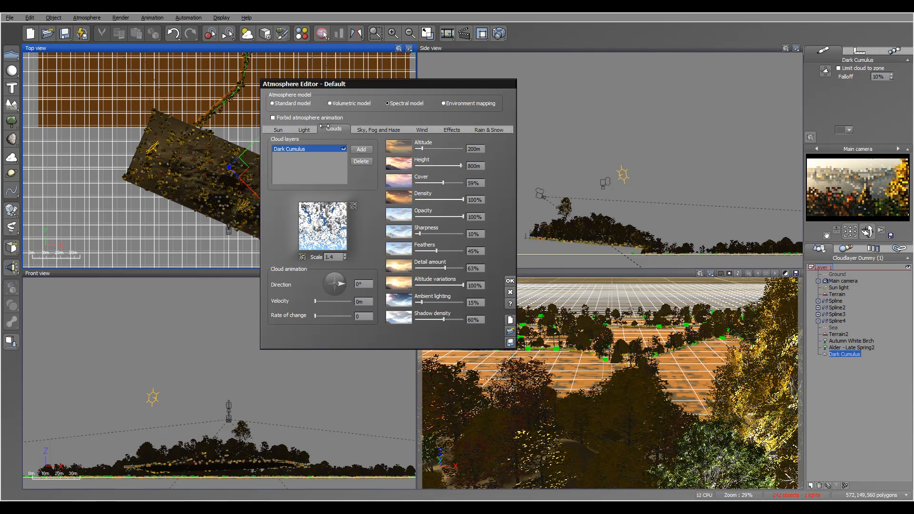
drag(463, 200, 433, 199)
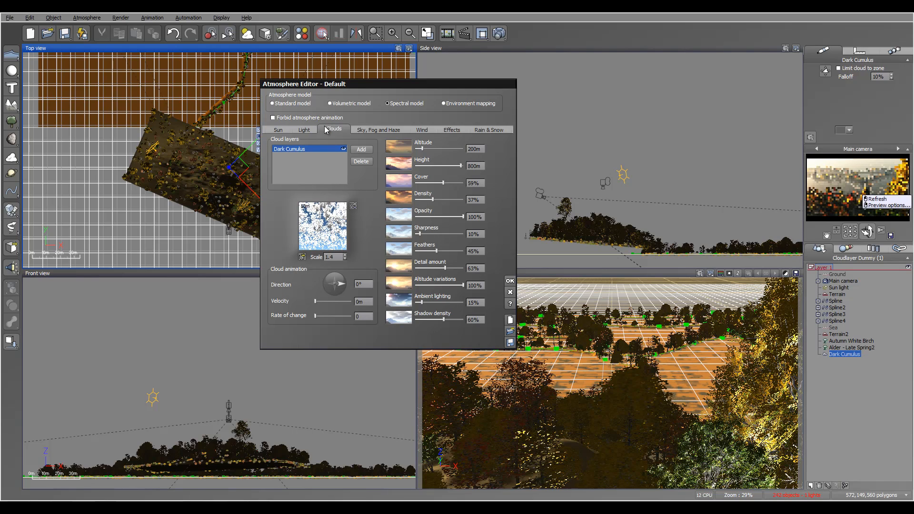
Set the light balance to 36% and the scattering anisotropy to 0.87, and accept the atmosphere settings
key(ctrl+Tab)
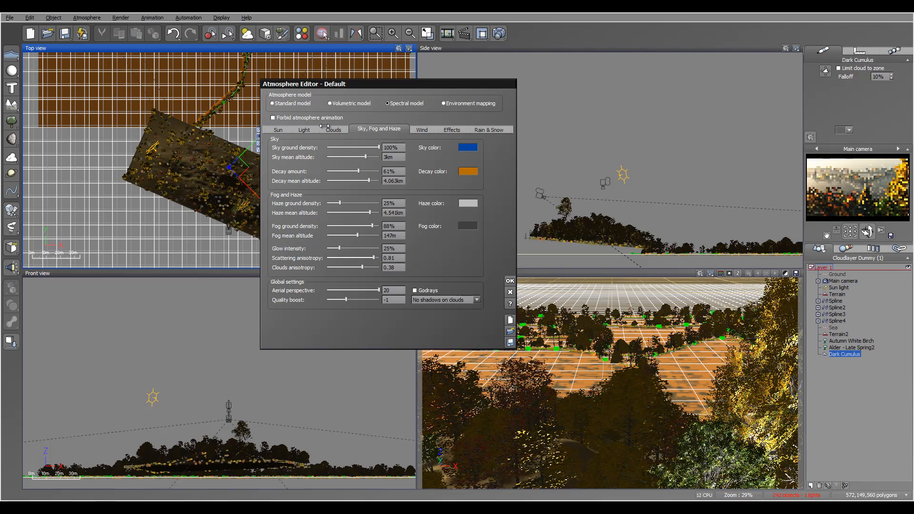
key(ctrl+shift+Tab)
key(ctrl+shift+Tab)
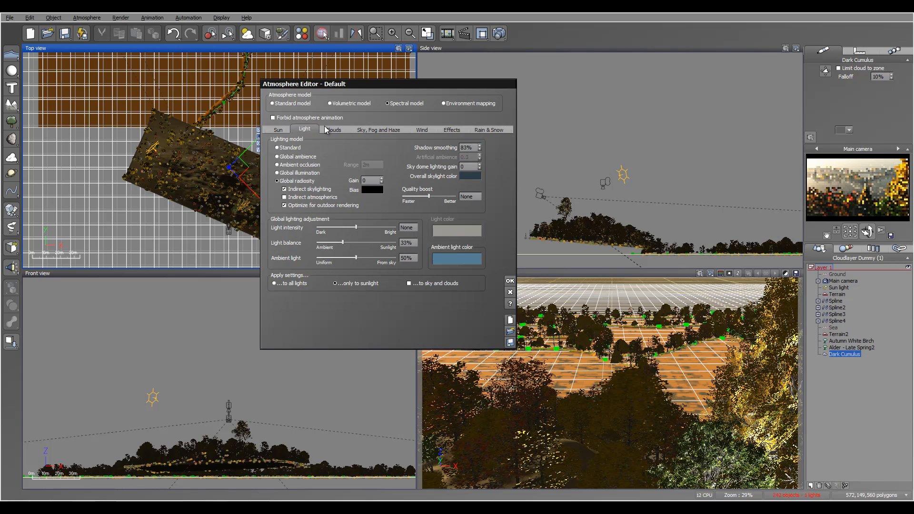
drag(342, 243, 345, 242)
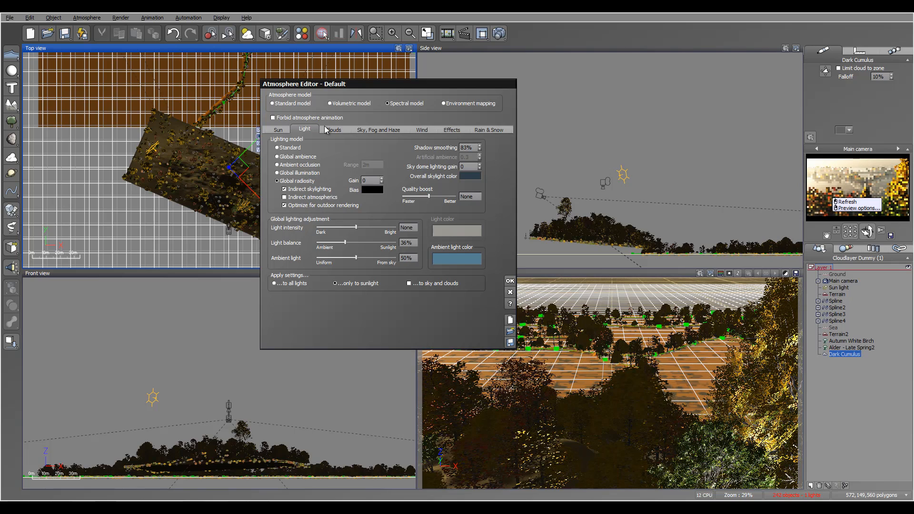
click(378, 129)
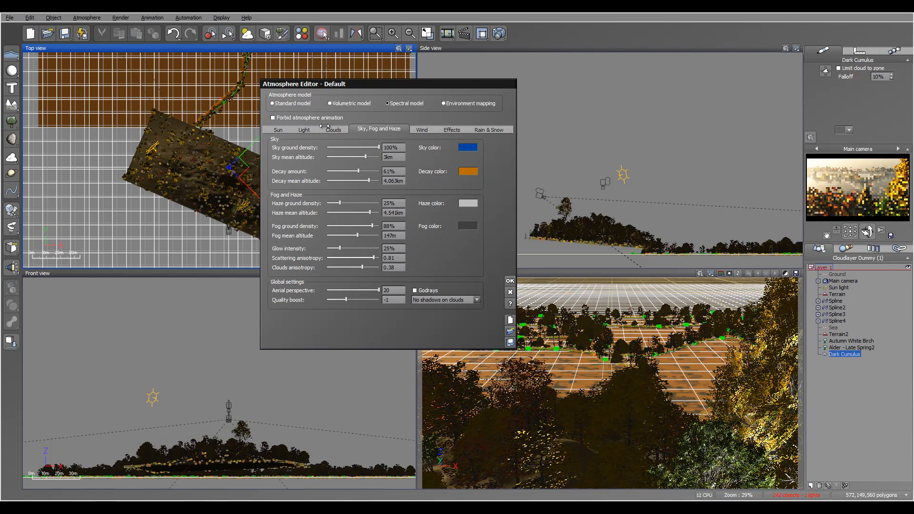
drag(374, 258, 375, 258)
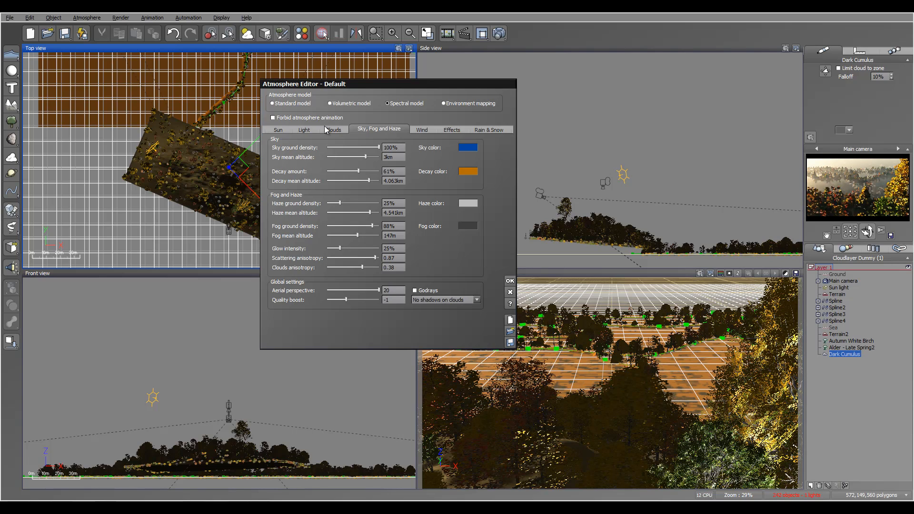
key(Return)
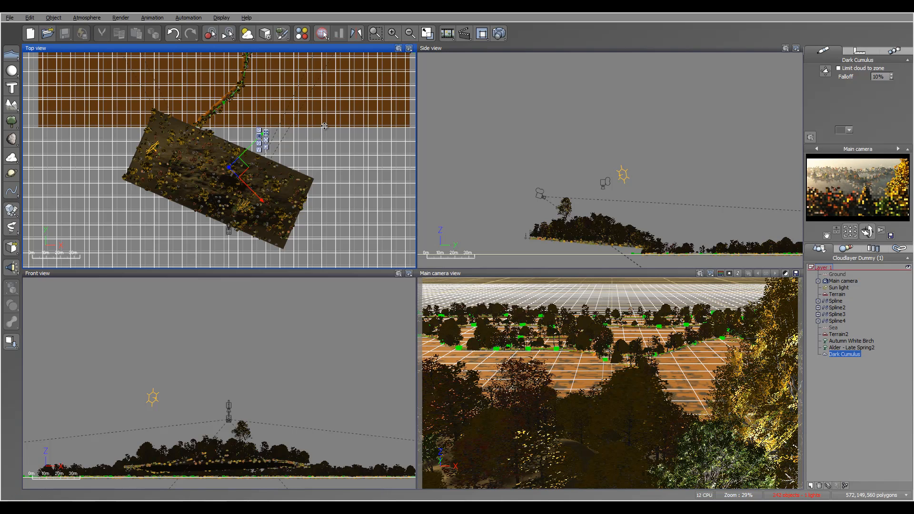
Add an Autumn White Birch tree to the scene
right_drag(324, 126, 333, 83)
scroll(324, 126, up, 3)
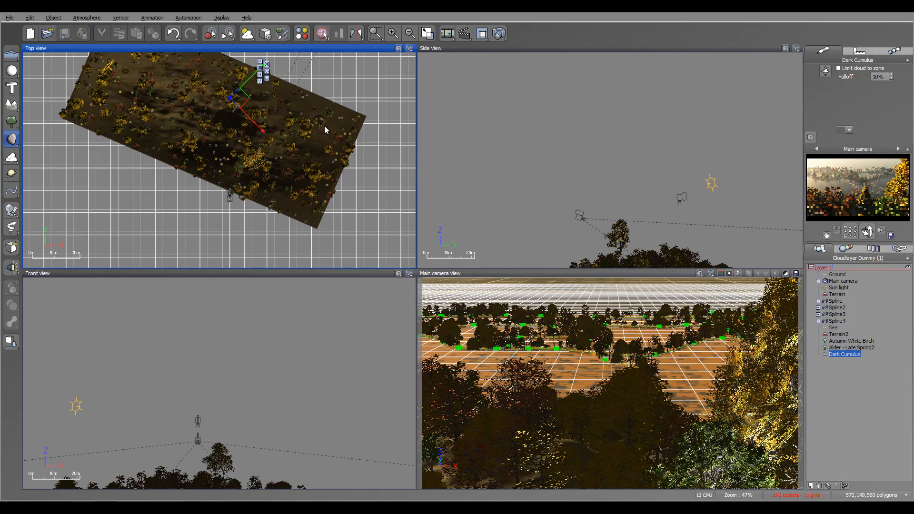
right_click(11, 122)
click(533, 210)
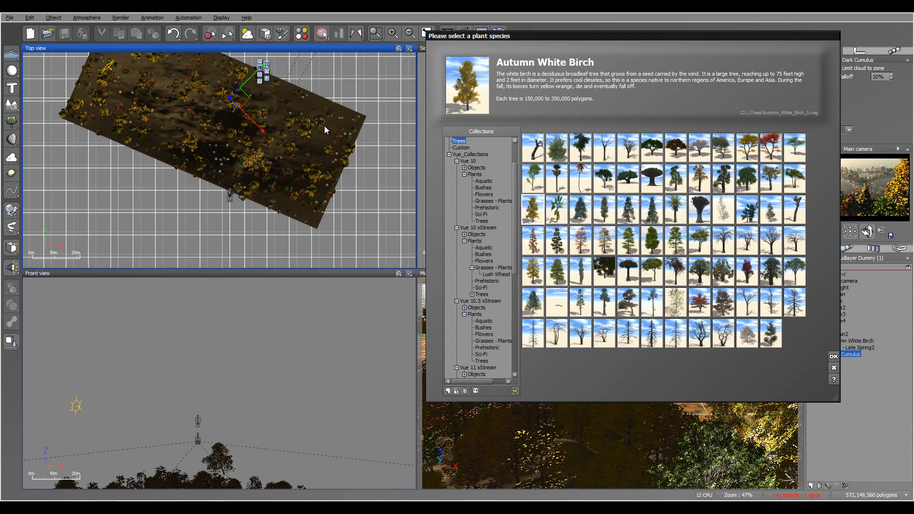
click(833, 356)
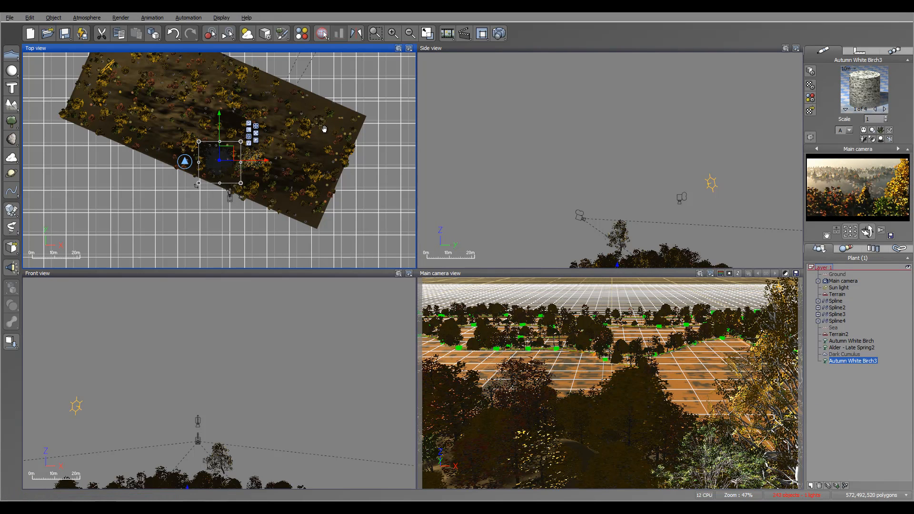
Try positioning the new birch at the left foreground of the camera view by shifting, raising and slightly tilting it
right_drag(324, 129, 292, 123)
right_drag(619, 209, 591, 159)
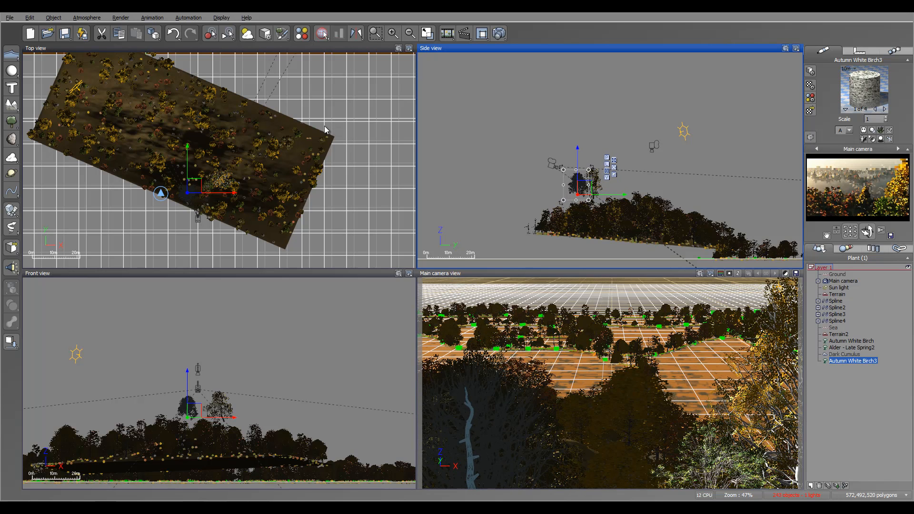
scroll(324, 129, up, 5)
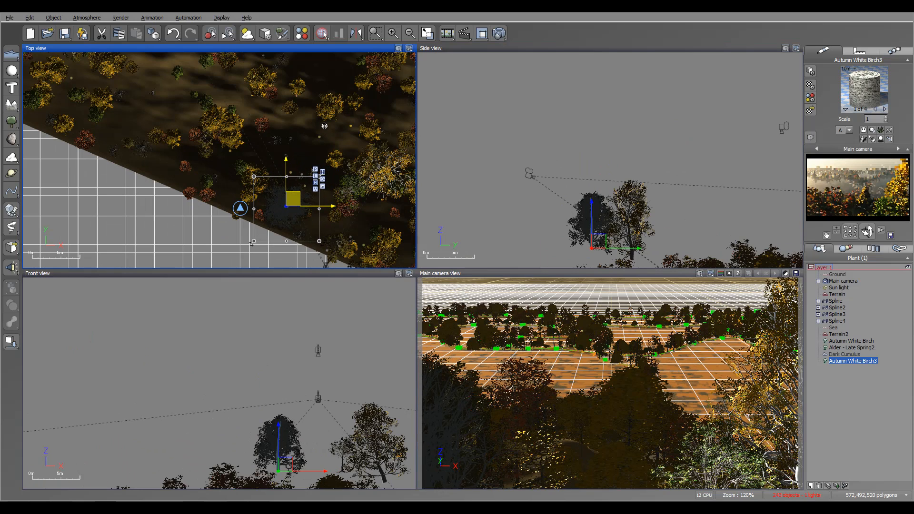
drag(293, 199, 288, 198)
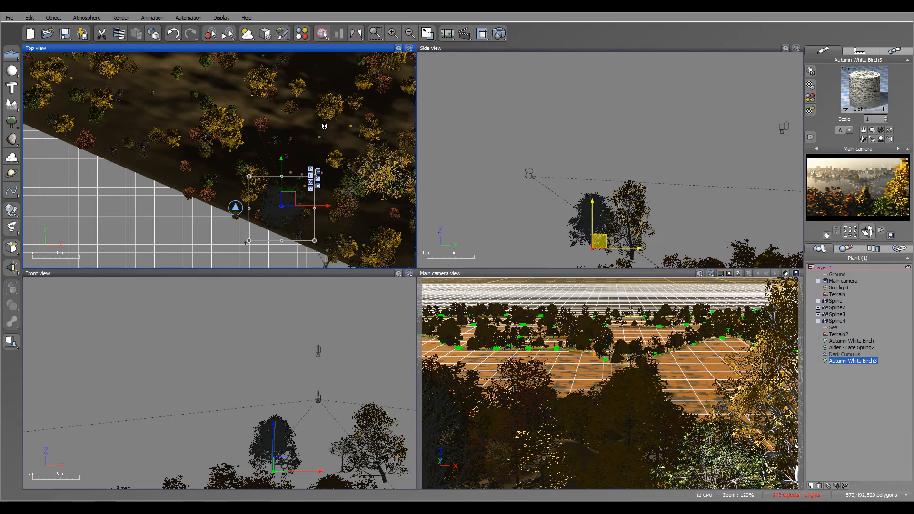
drag(600, 241, 601, 225)
drag(310, 391, 318, 394)
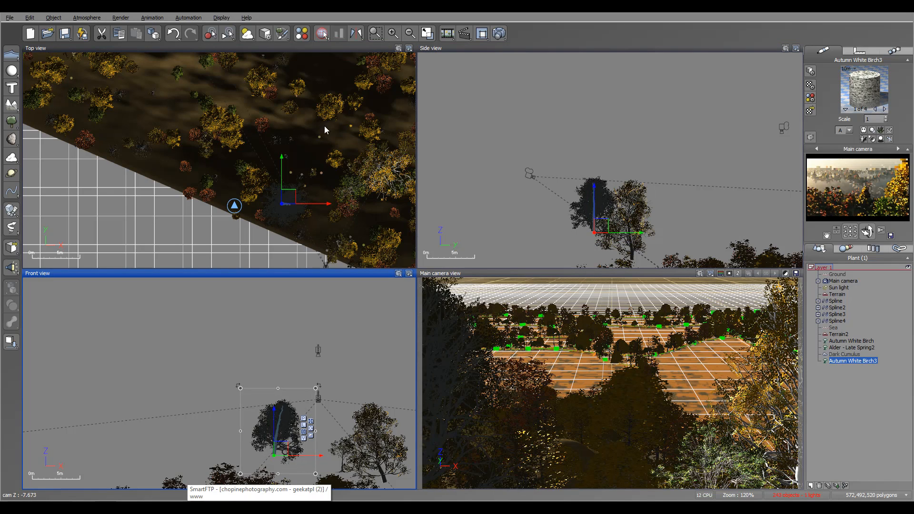
drag(281, 449, 278, 449)
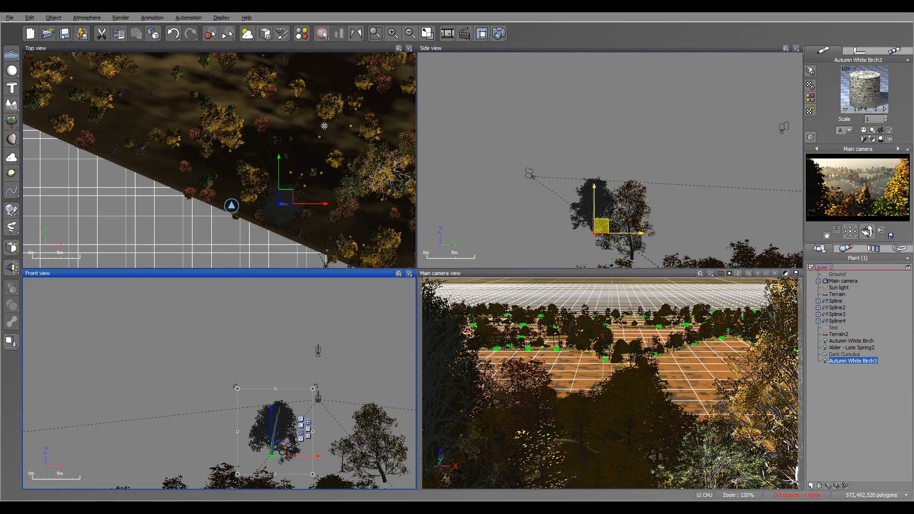
Try the new birch lower and farther back on the foreground slope, and delete it
drag(601, 226, 606, 233)
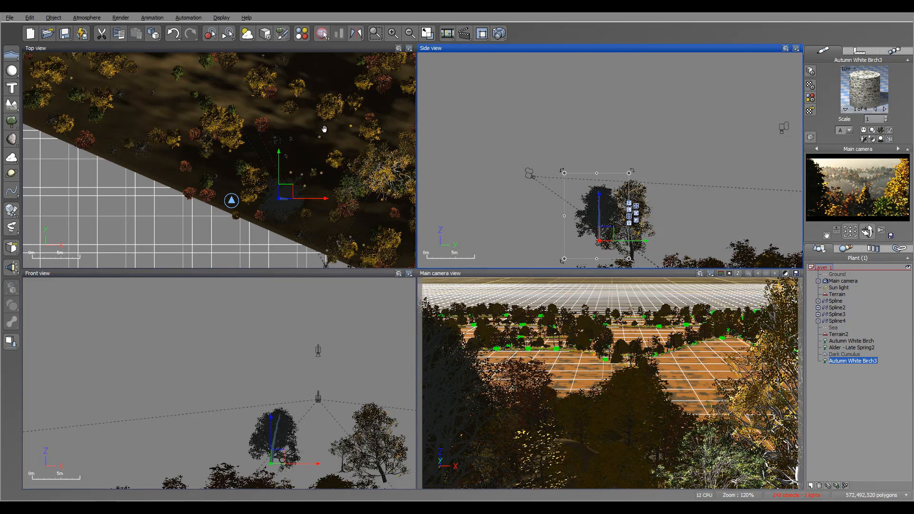
right_drag(324, 129, 365, 145)
drag(327, 207, 305, 163)
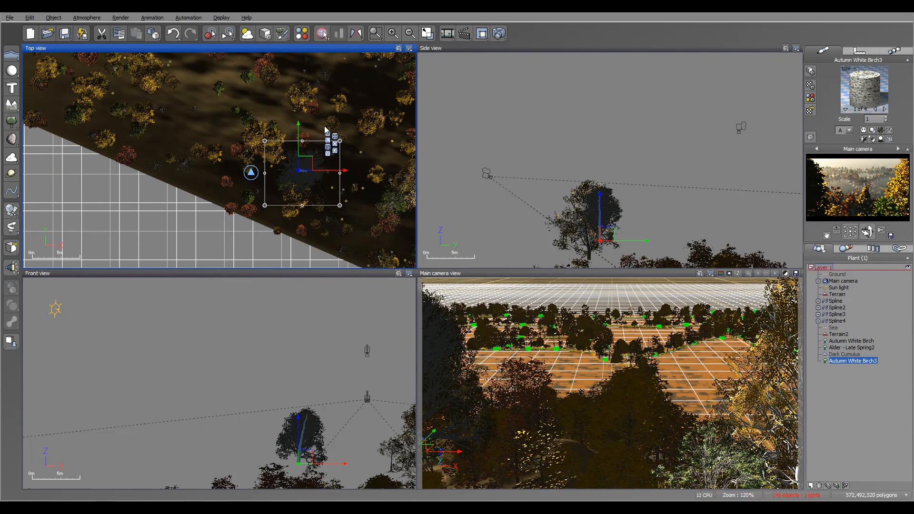
drag(606, 233, 608, 260)
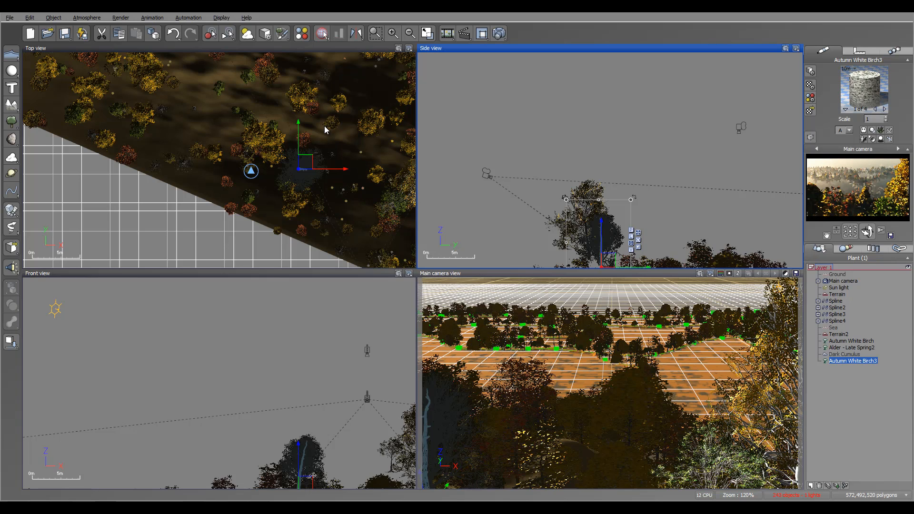
key(Delete)
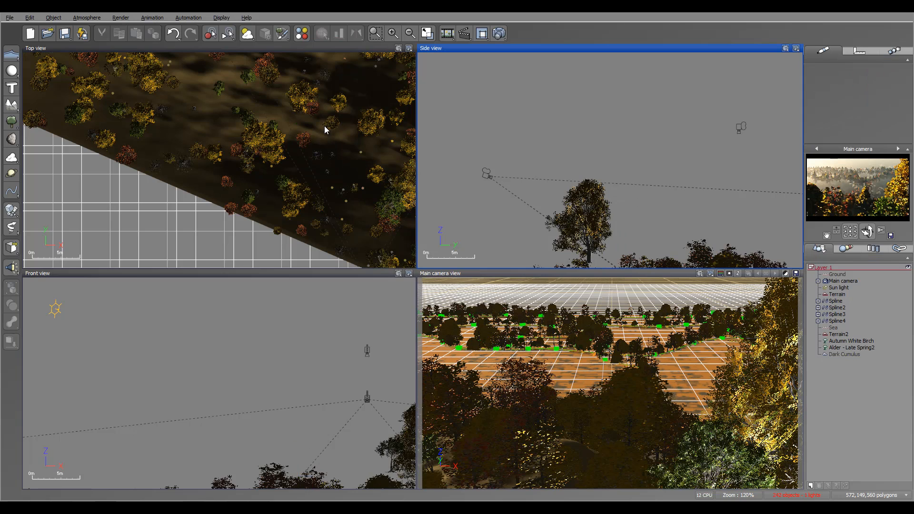
Add an Alder - Autumn tree to the scene
right_click(12, 121)
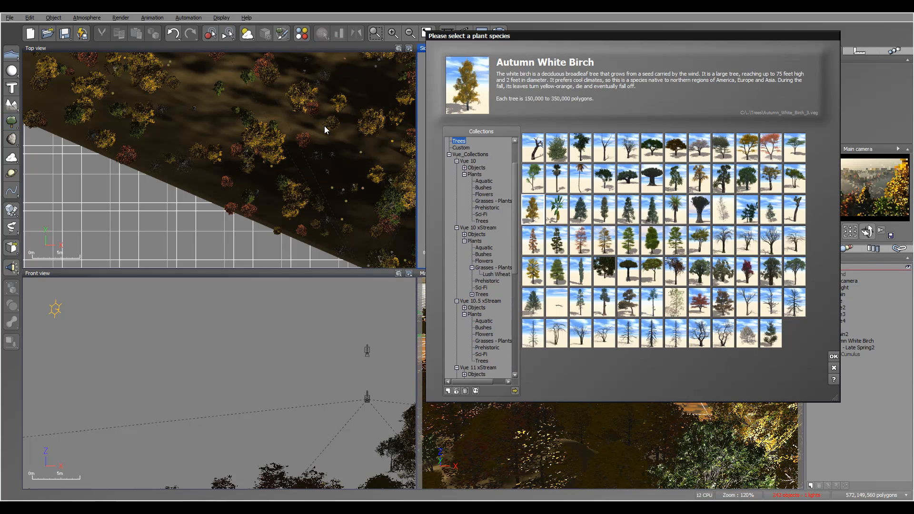
click(770, 179)
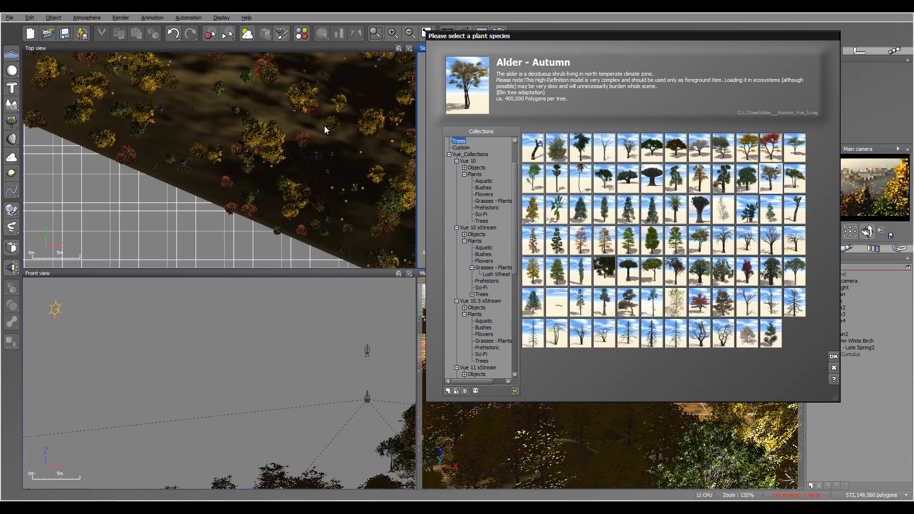
click(834, 356)
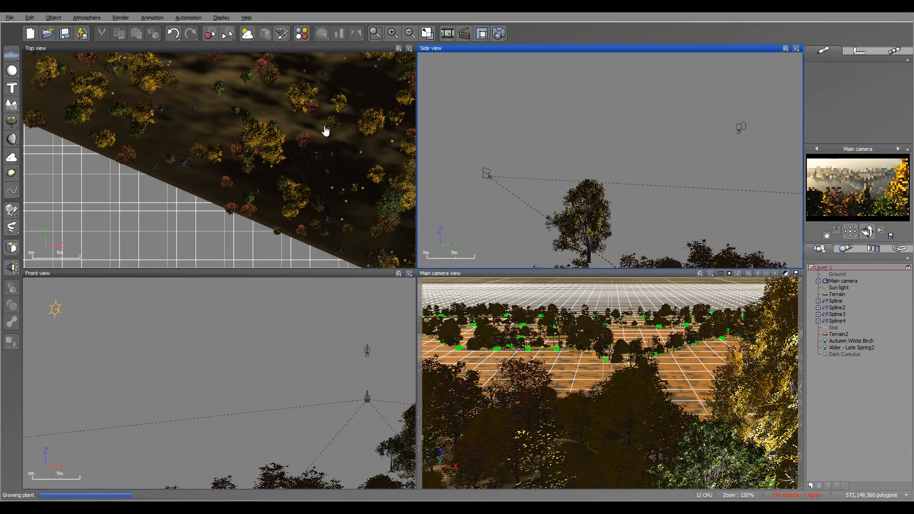
Raise the new Alder - Autumn tree above the forest and move it in front of the camera, at the left foreground of the camera view
right_drag(619, 214, 590, 99)
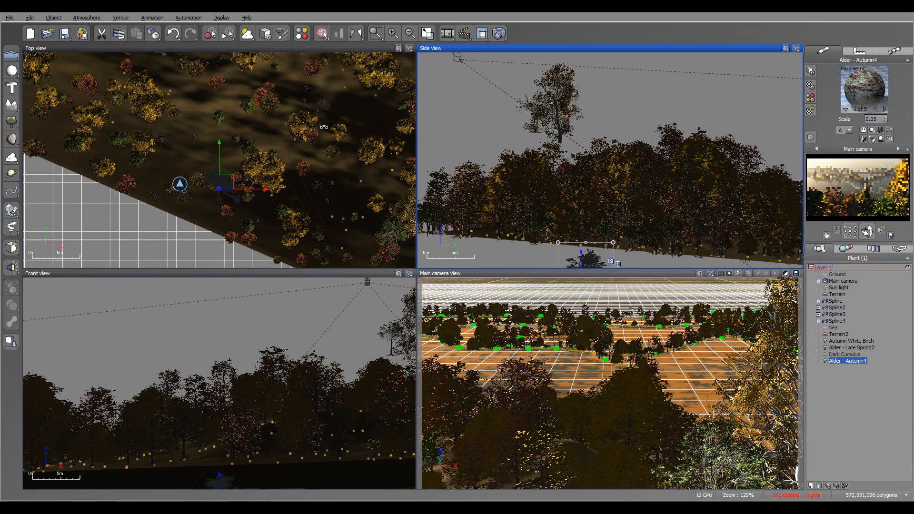
drag(583, 259, 569, 162)
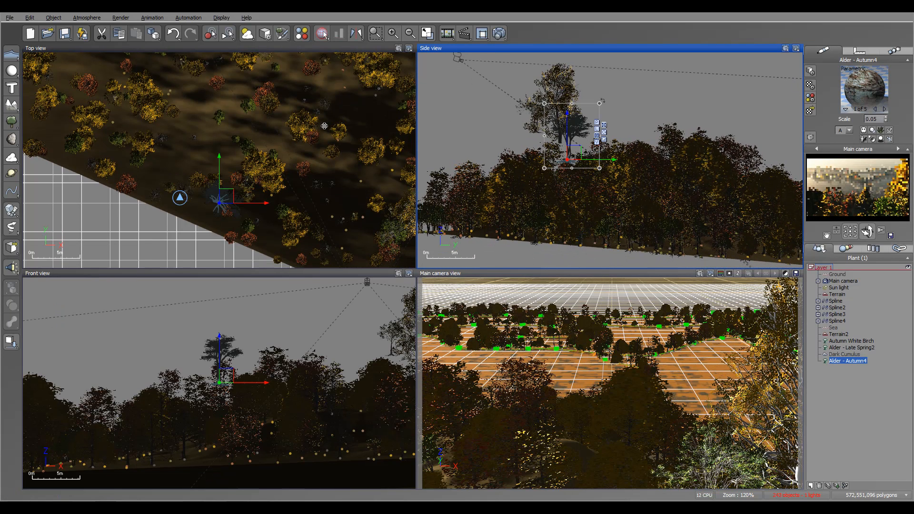
right_drag(238, 193, 153, 167)
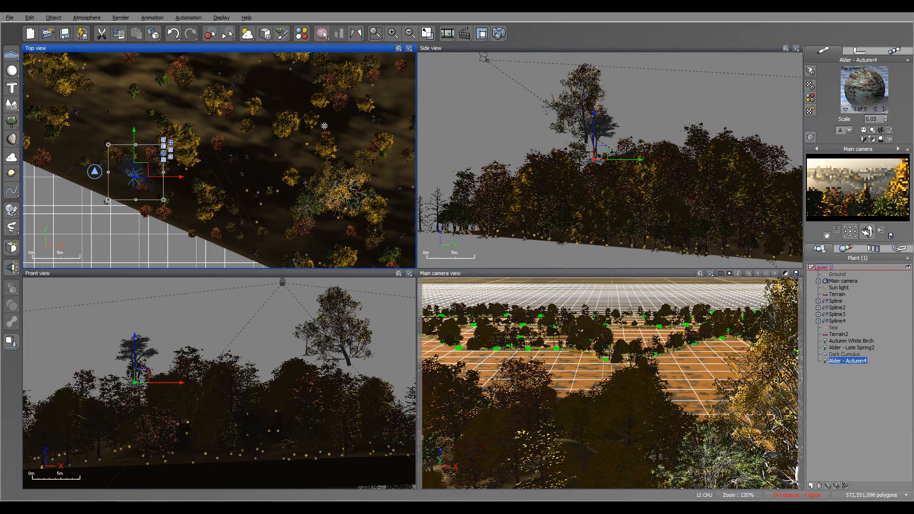
drag(140, 170, 257, 205)
drag(565, 152, 545, 120)
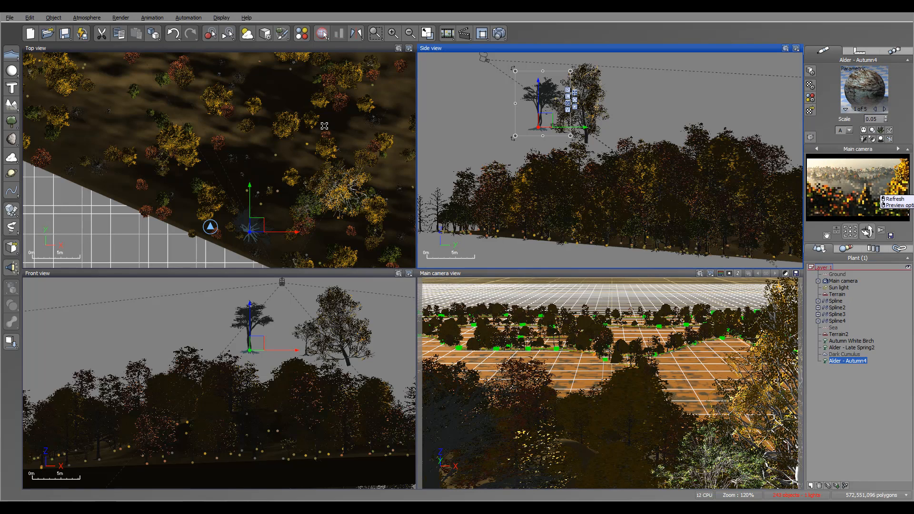
Scale the new alder down and fine-tune its position so its crown fills the lower-left foreground of the camera view
mouse_move(515, 135)
mouse_down()
mouse_move(534, 113)
mouse_move(551, 111)
mouse_up()
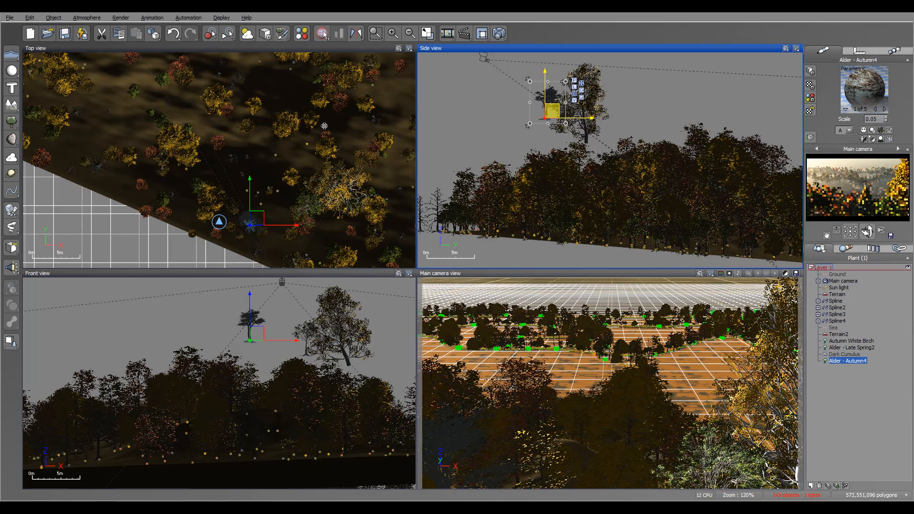
click(324, 125)
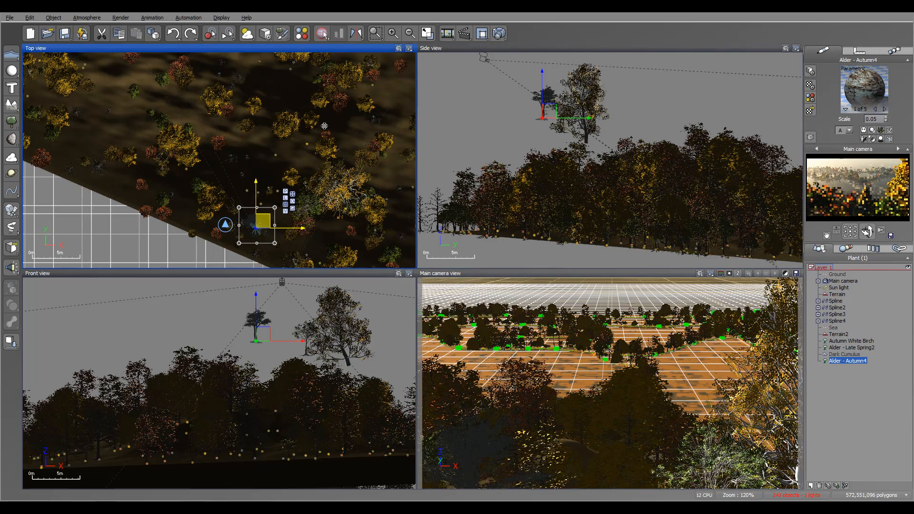
drag(262, 223, 261, 222)
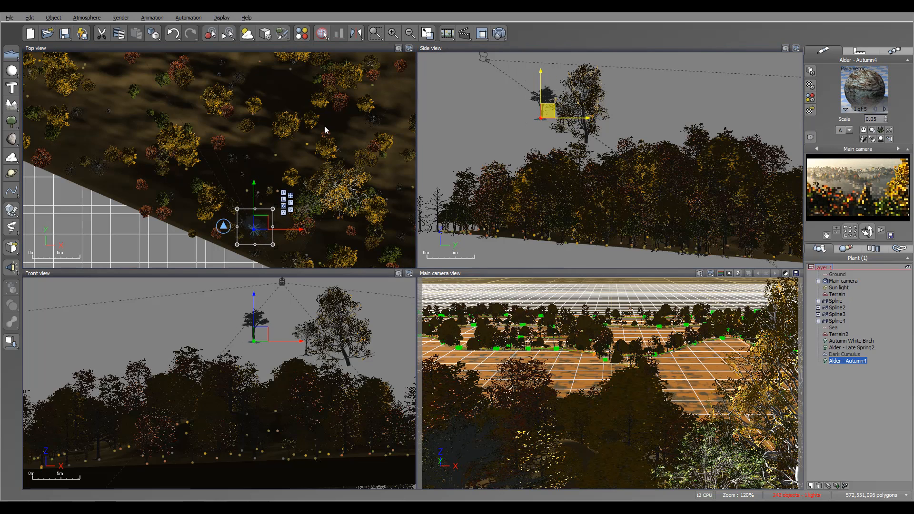
drag(548, 111, 546, 106)
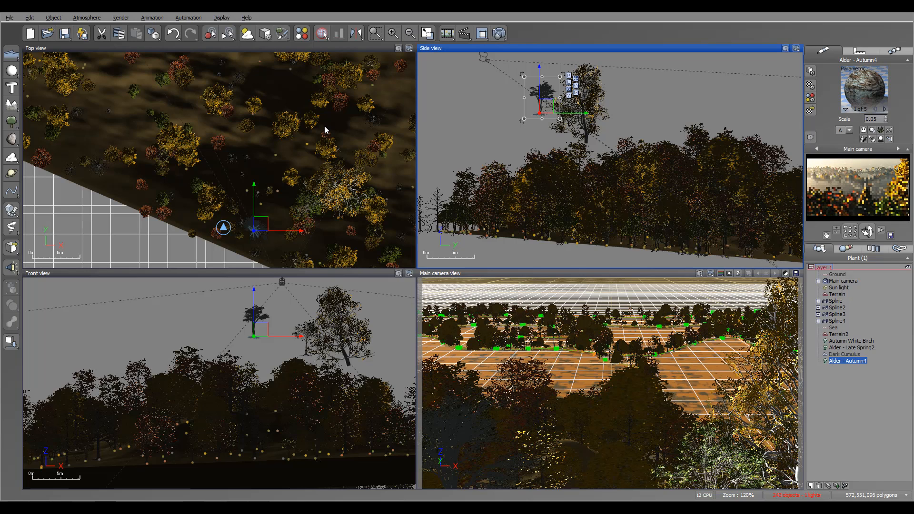
Set the sun light's softness to 10°
click(839, 288)
click(878, 94)
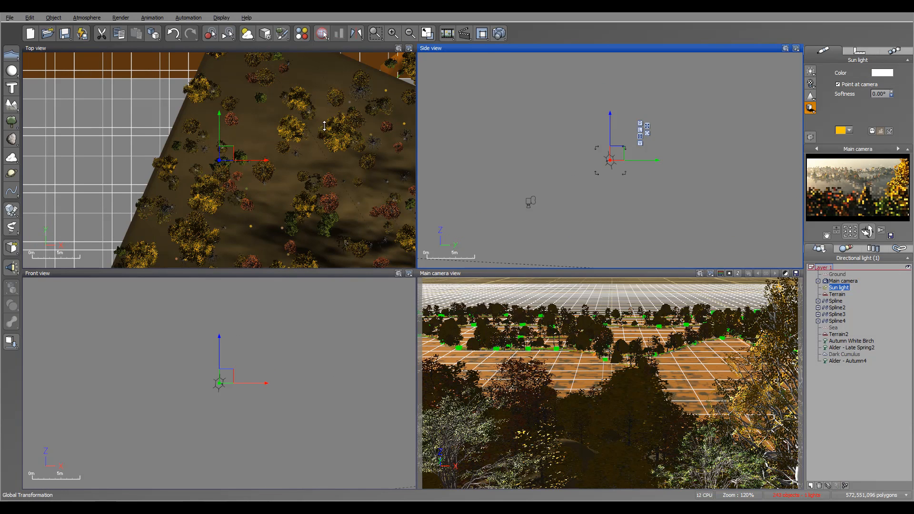
text(3)
key(Return)
text(10)
key(Return)
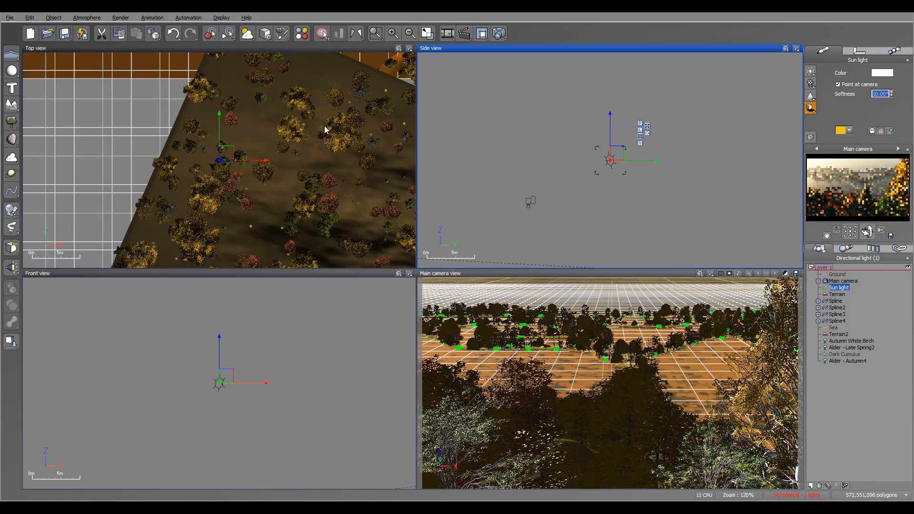
In the atmosphere settings, set quality boost to 0, decay amount to 67%, haze ground density to 27% and fog ground density to 91%
key(alt+a)
key(Up)
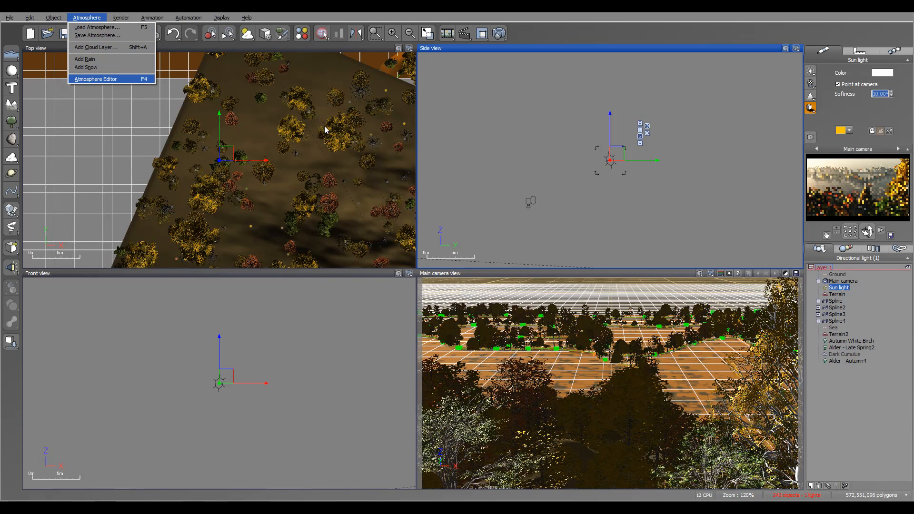
key(Return)
click(393, 300)
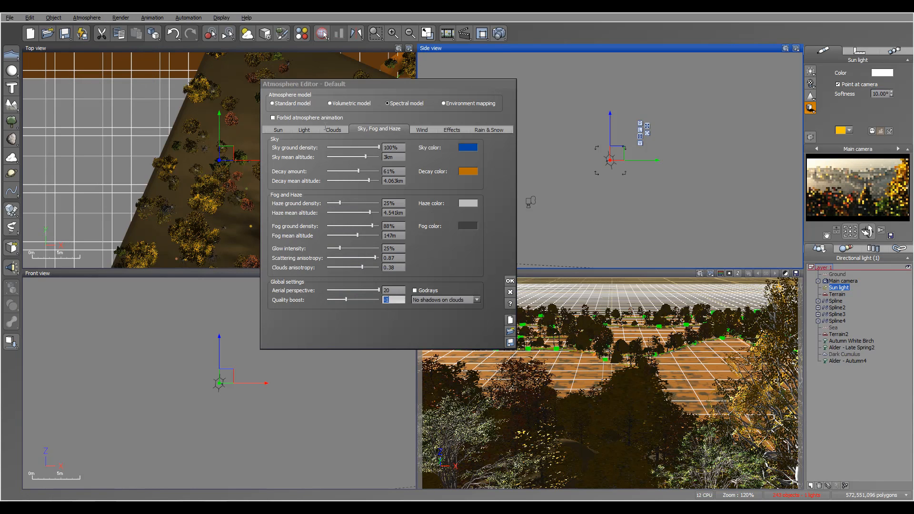
text(0)
key(Return)
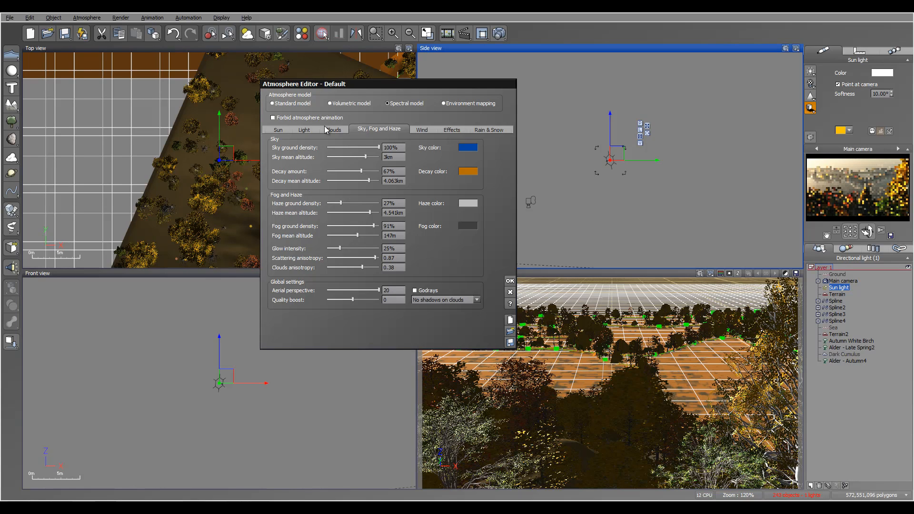
Set the aerial perspective to 23, check the atmosphere's light settings and accept the atmosphere changes
click(393, 291)
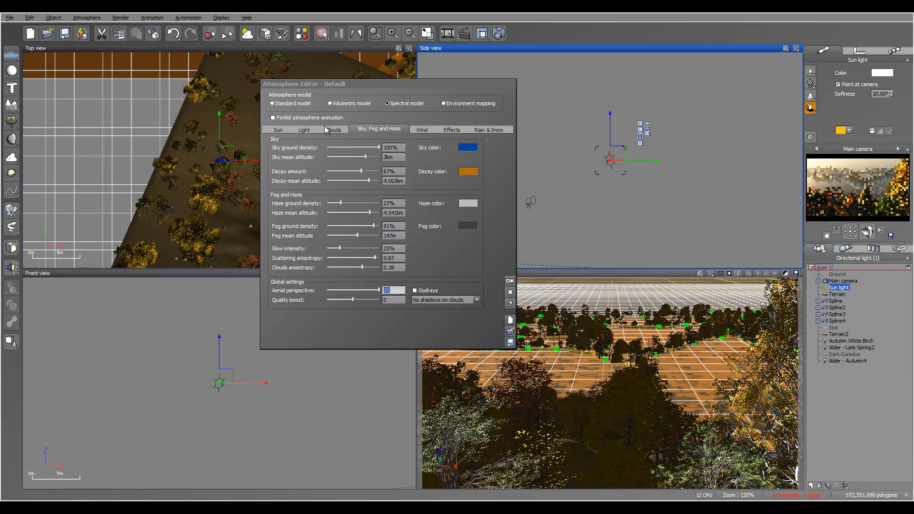
text(23)
key(Return)
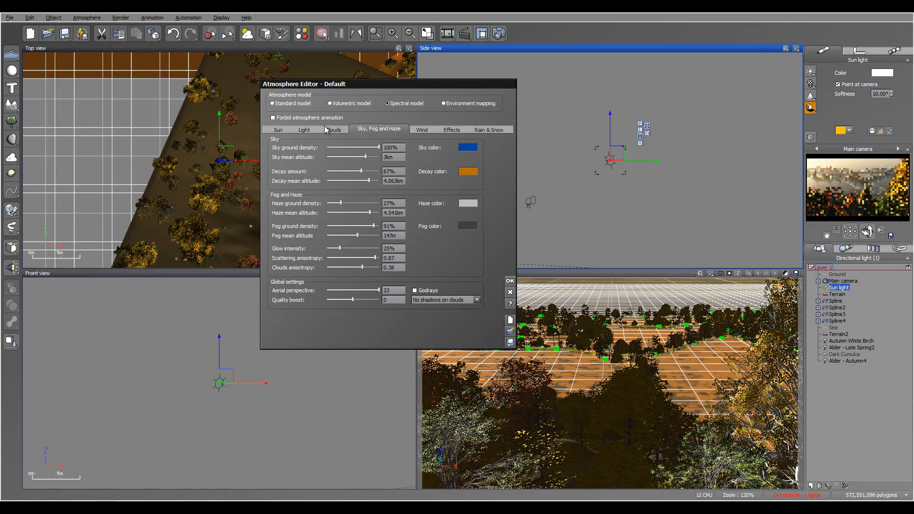
click(308, 130)
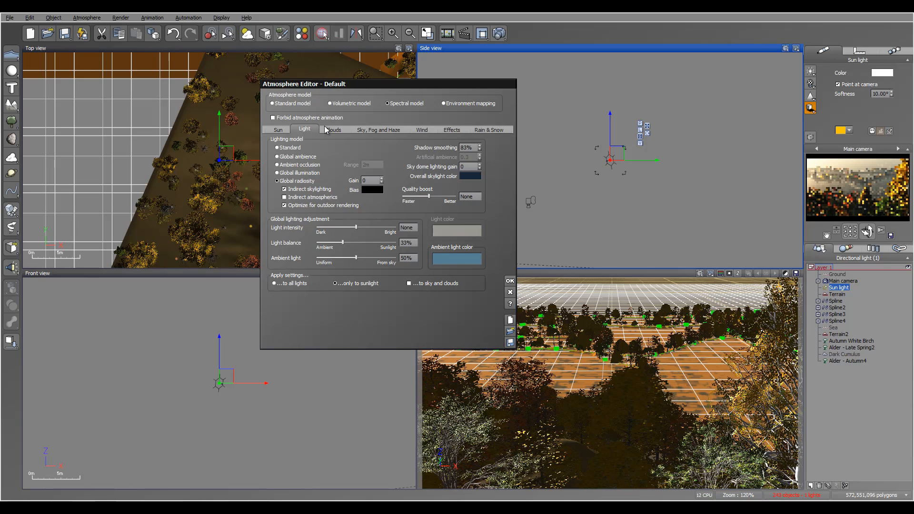
click(510, 281)
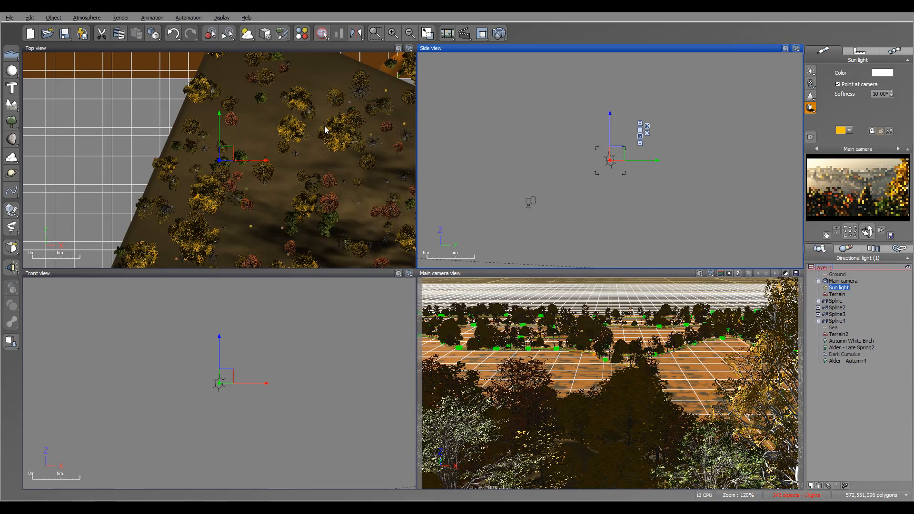
Render the scene to screen at Final quality with a 1600x900 picture size
right_click(498, 33)
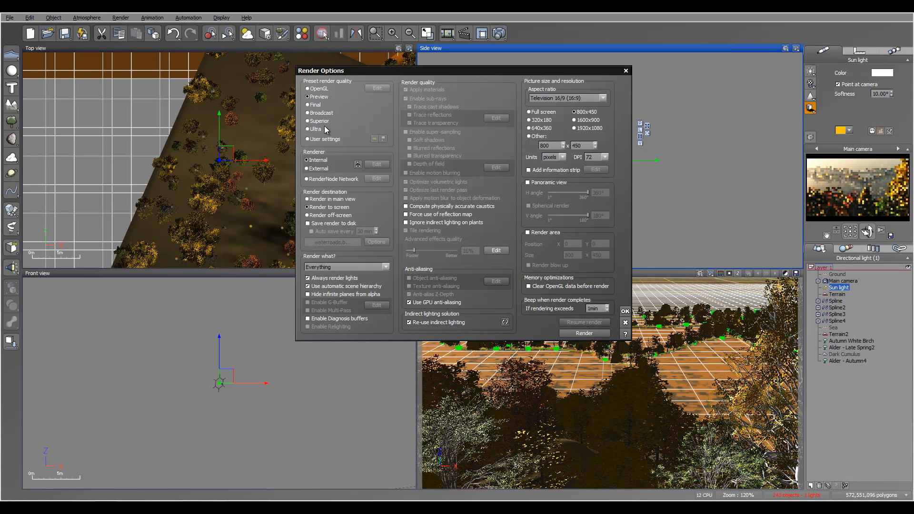
click(314, 104)
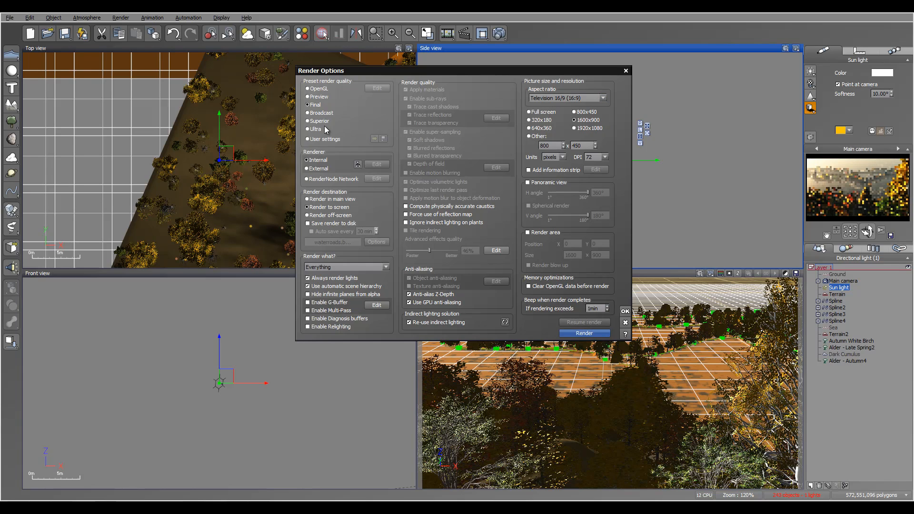
click(584, 333)
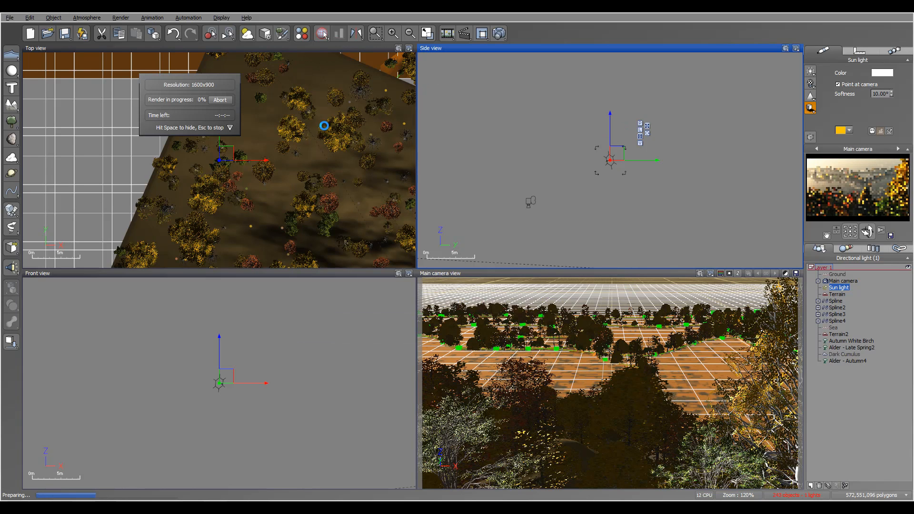